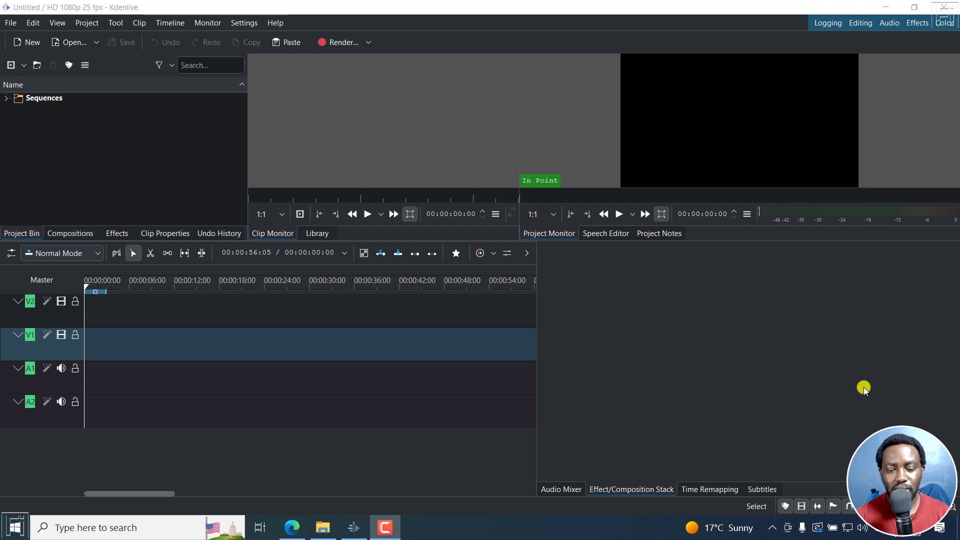
Open the Filmora 14 - Tutorial folder and read Clip 3.srt's subtitle lines in Notepad, then close Notepad.
{"action": "left_click", "coordinate": [322, 527]}
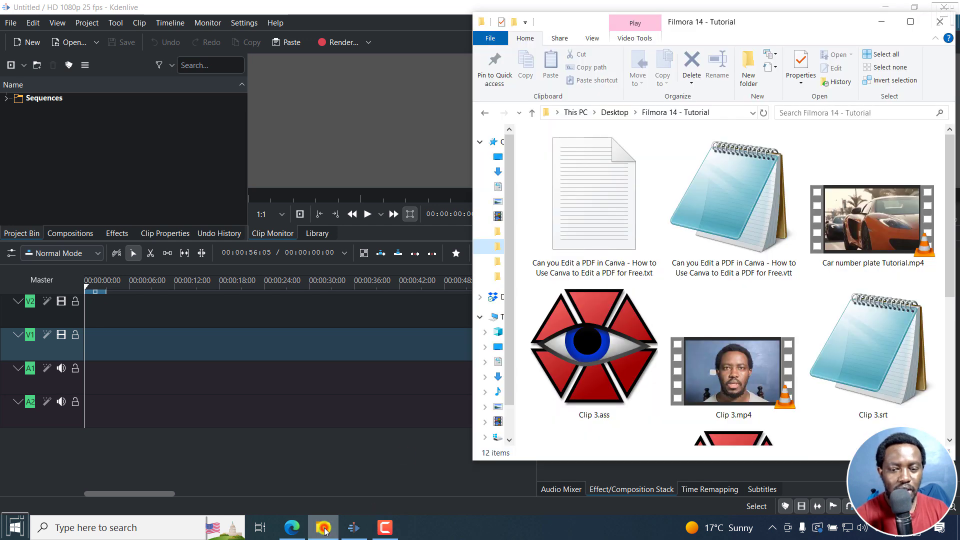
{"action": "left_click", "coordinate": [735, 365]}
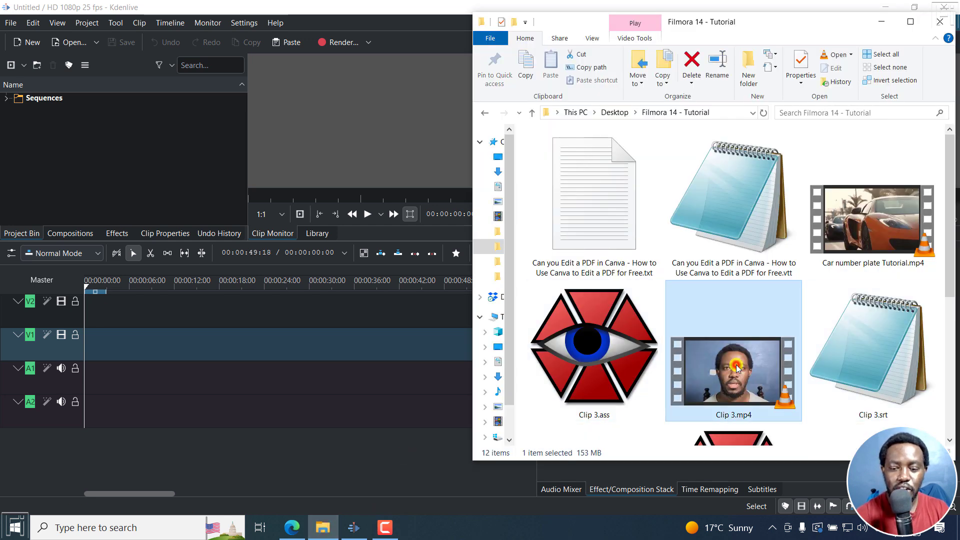
{"action": "left_click", "coordinate": [883, 359]}
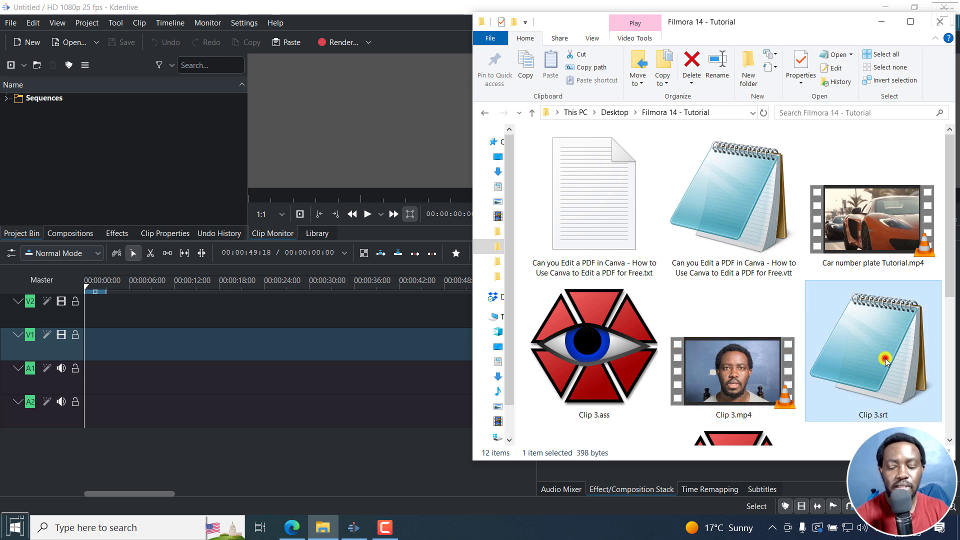
{"action": "double_click", "coordinate": [883, 359]}
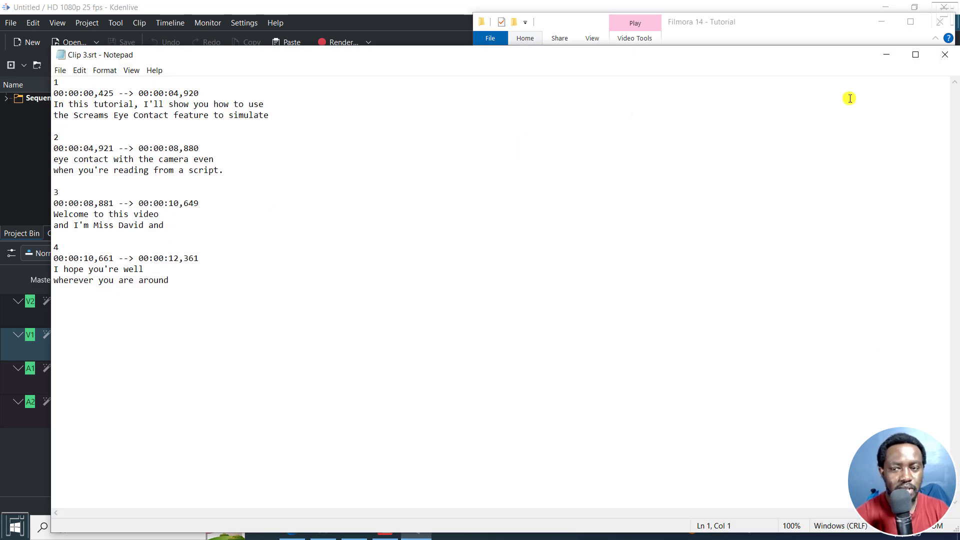
{"action": "left_click", "coordinate": [944, 57]}
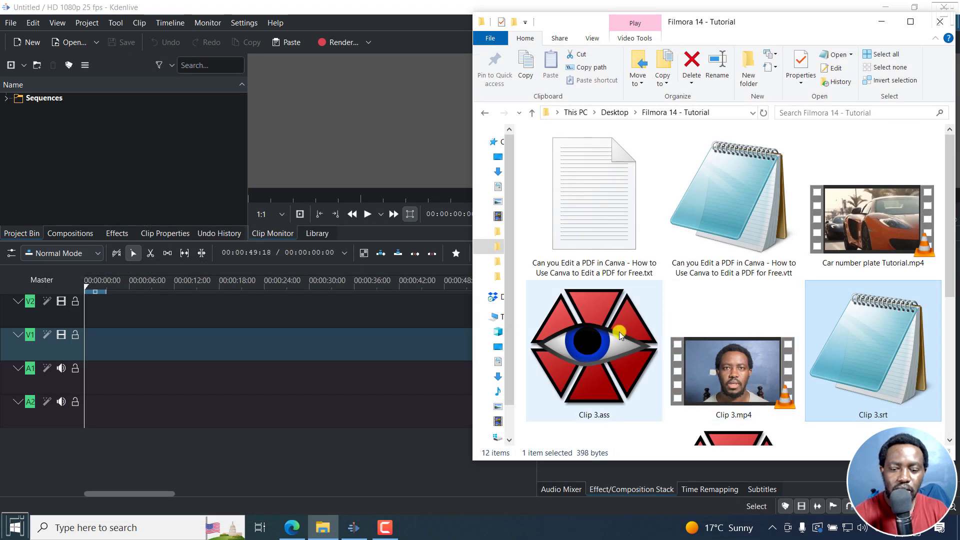
Import Clip 3.mp4 into the bin, switch the project to 1080p 30 fps, and place it on V1.
{"action": "left_click_drag", "start_coordinate": [751, 379], "coordinate": [113, 178]}
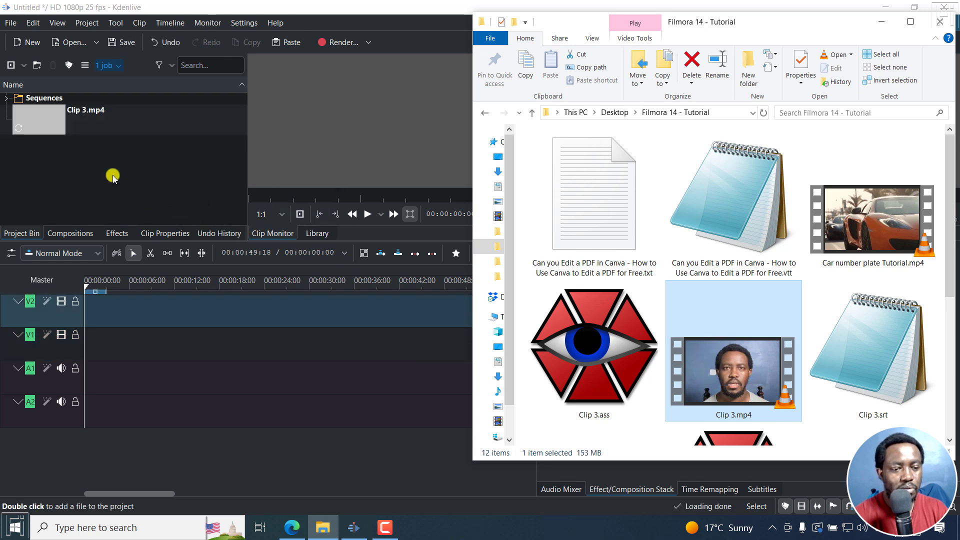
{"action": "left_click", "coordinate": [174, 214]}
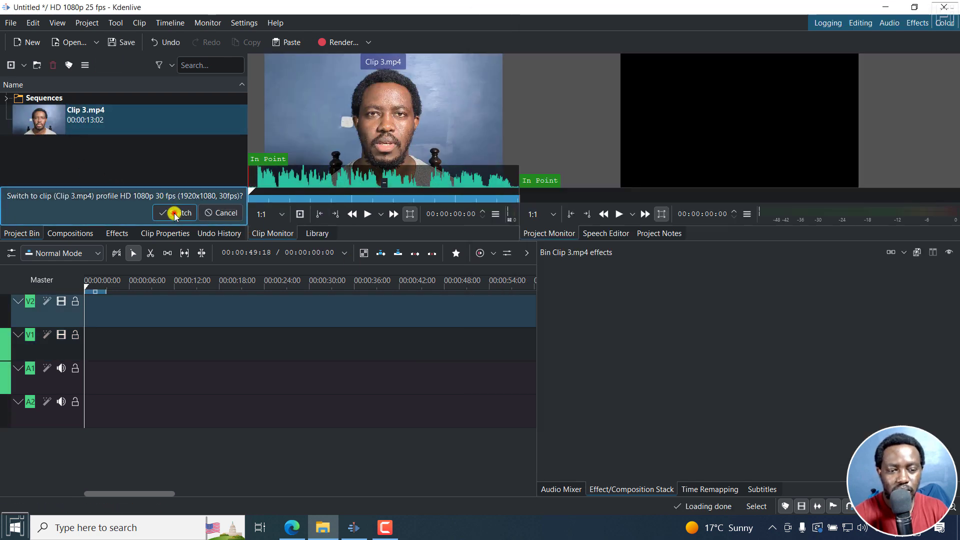
{"action": "left_click", "coordinate": [174, 213]}
{"action": "left_click_drag", "start_coordinate": [71, 118], "coordinate": [84, 358]}
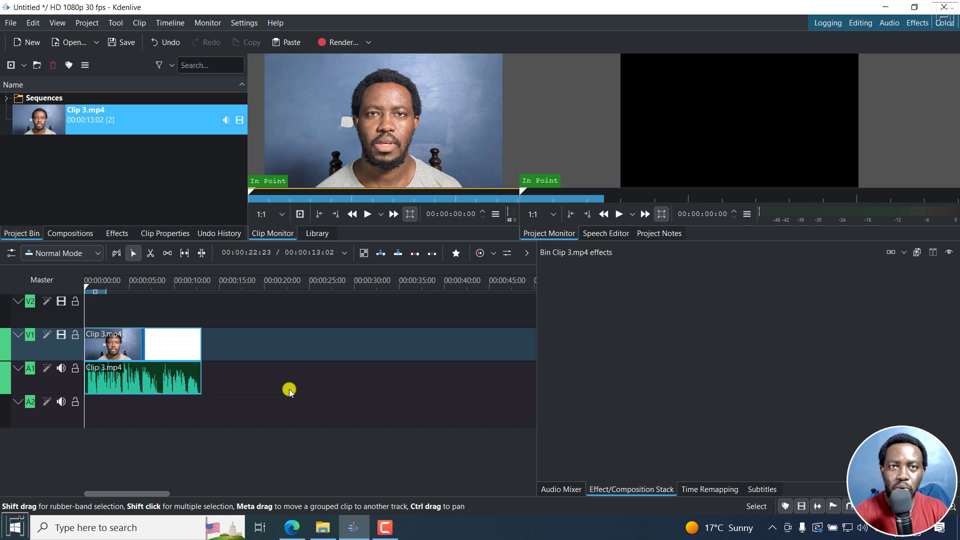
Load Clip 3.srt into the Import Subtitle File dialog from Project > Subtitles.
{"action": "left_click", "coordinate": [87, 23]}
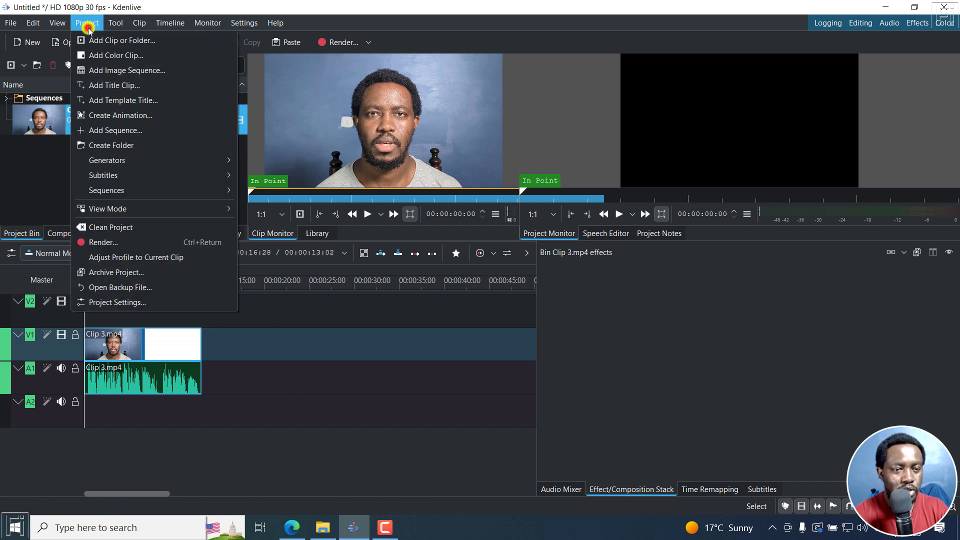
{"action": "mouse_move", "coordinate": [129, 176]}
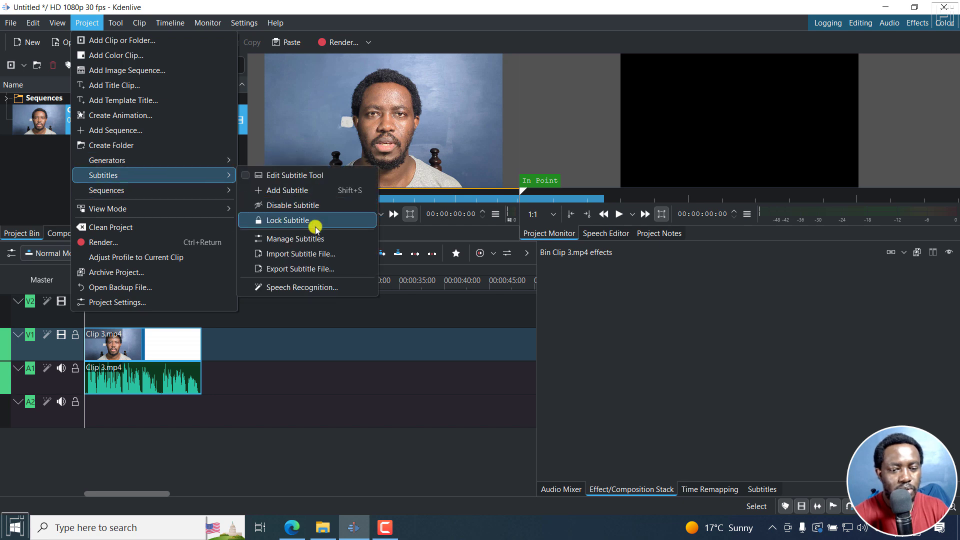
{"action": "left_click", "coordinate": [294, 253]}
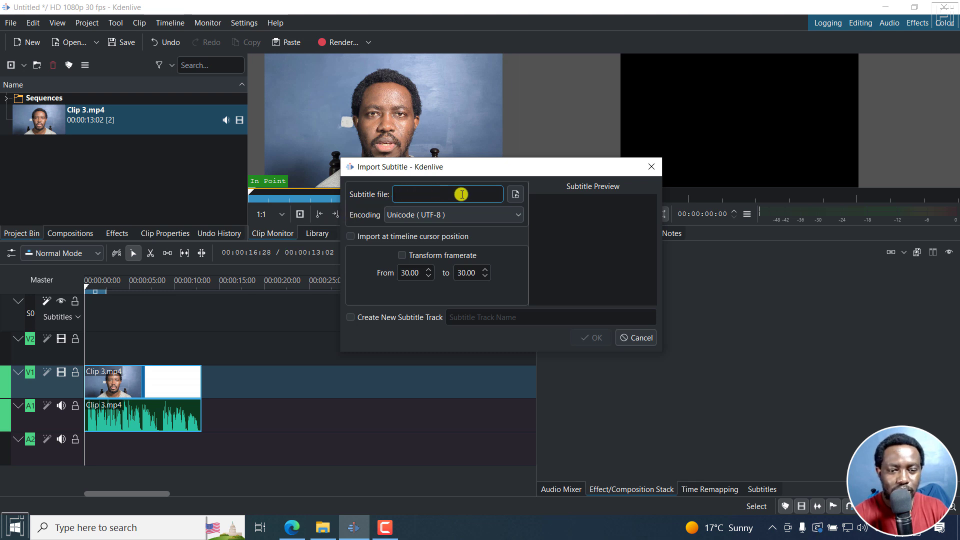
{"action": "left_click", "coordinate": [515, 194]}
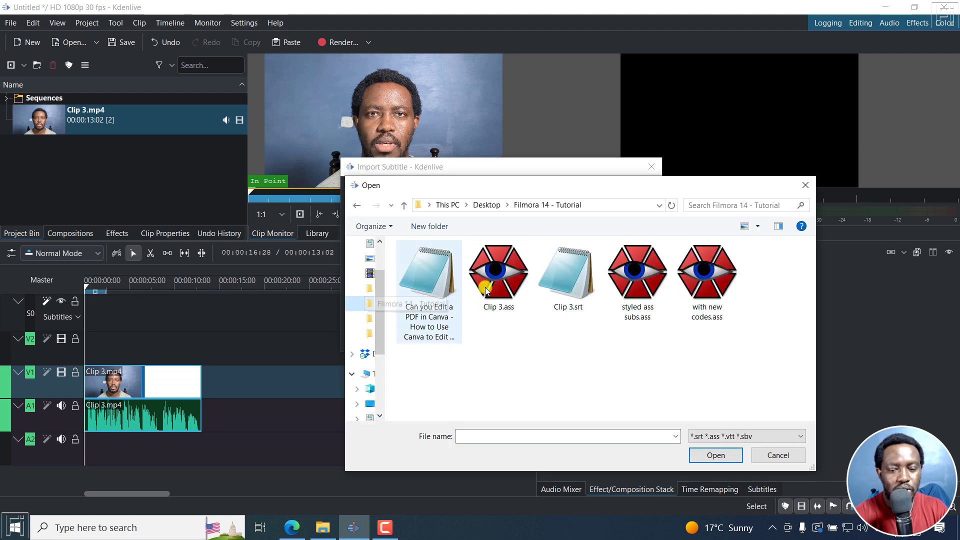
{"action": "left_click", "coordinate": [571, 299]}
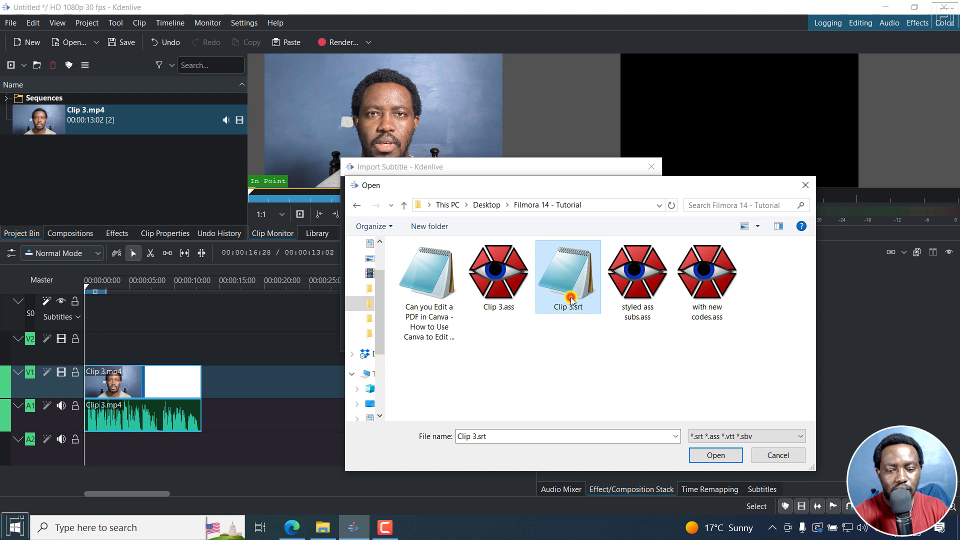
{"action": "left_click", "coordinate": [705, 456]}
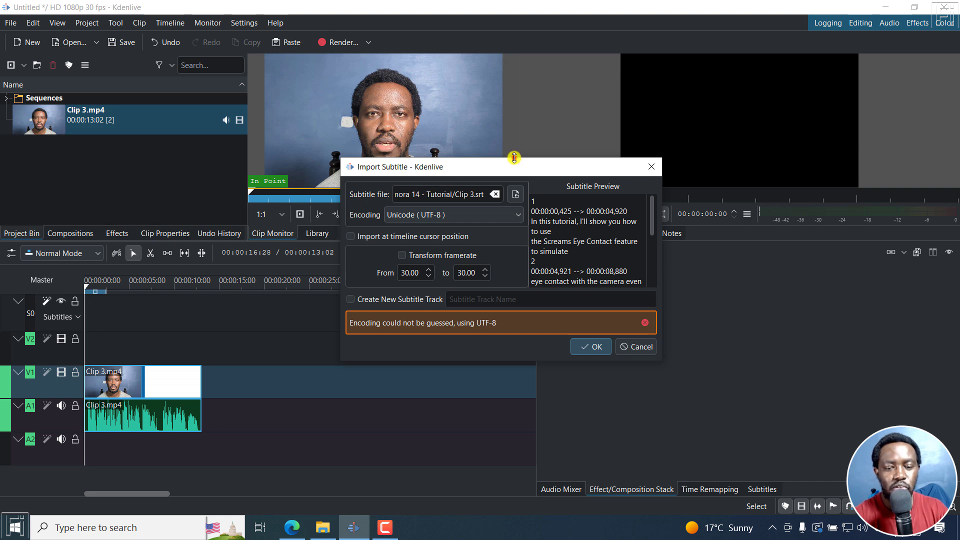
Review the enlarged preview and import Clip 3.srt with Unicode (UTF-8) encoding.
{"action": "left_click_drag", "start_coordinate": [514, 156], "coordinate": [514, 78]}
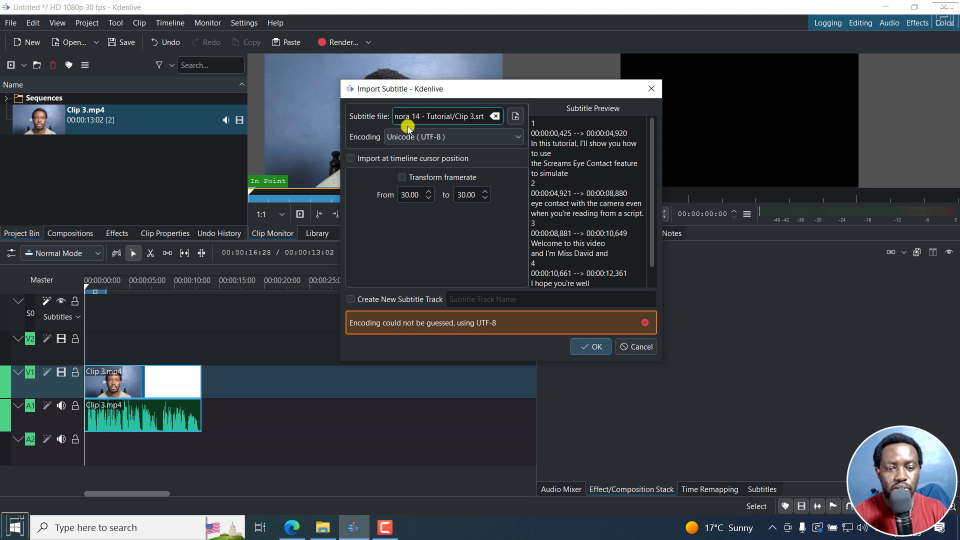
{"action": "left_click", "coordinate": [514, 139]}
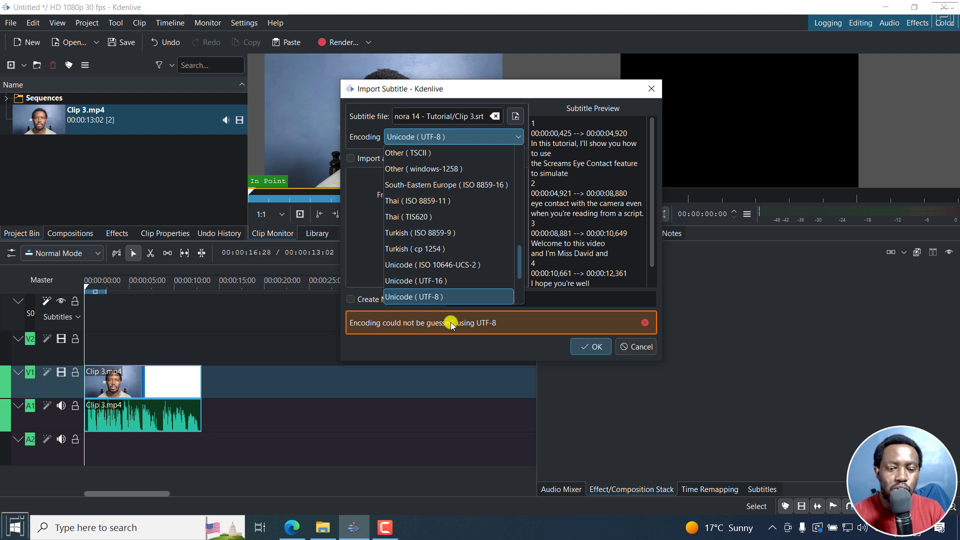
{"action": "left_click_drag", "start_coordinate": [519, 256], "coordinate": [519, 143]}
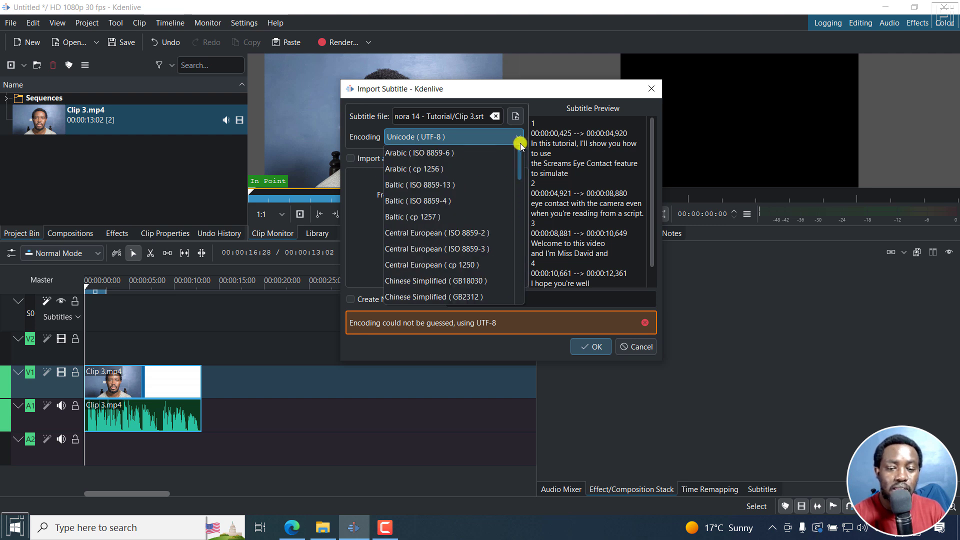
{"action": "left_click", "coordinate": [521, 94]}
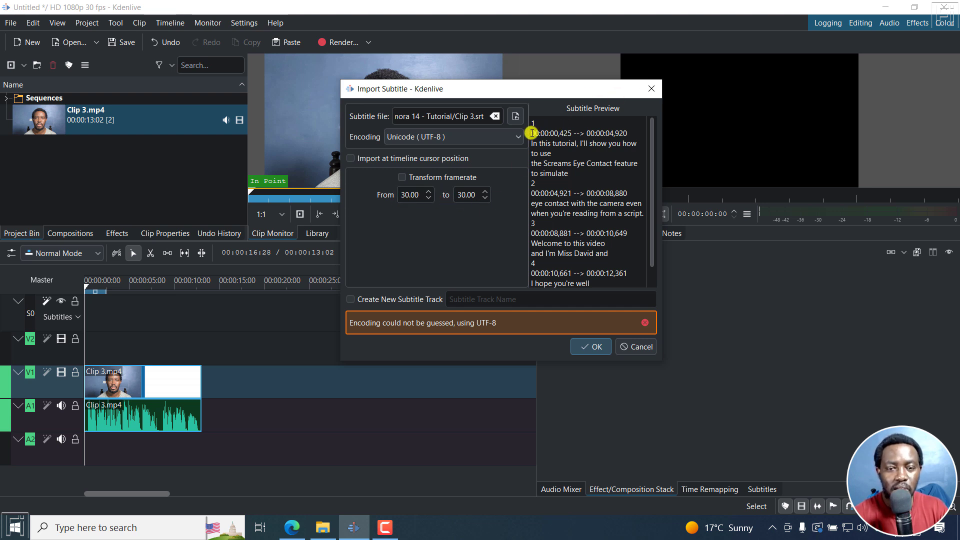
{"action": "left_click_drag", "start_coordinate": [531, 133], "coordinate": [633, 134]}
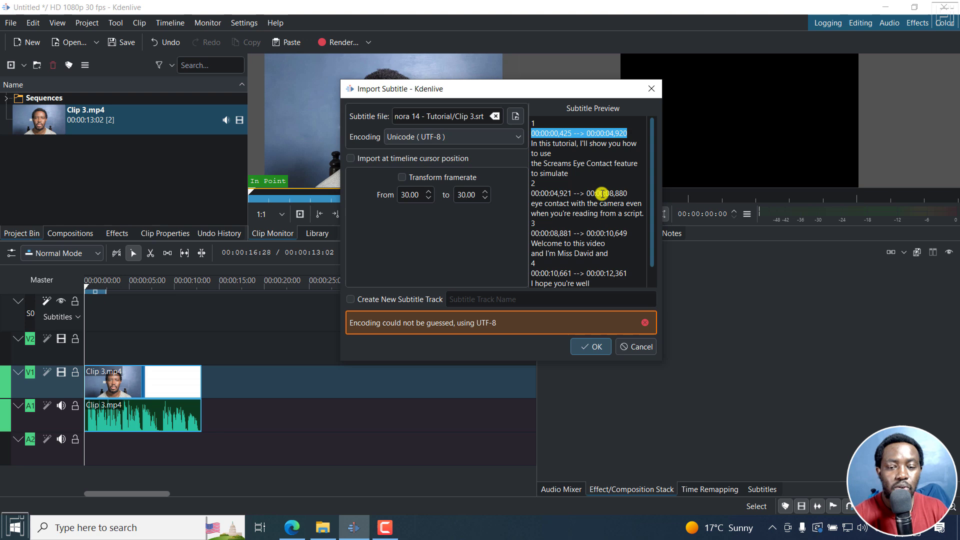
{"action": "left_click", "coordinate": [595, 347]}
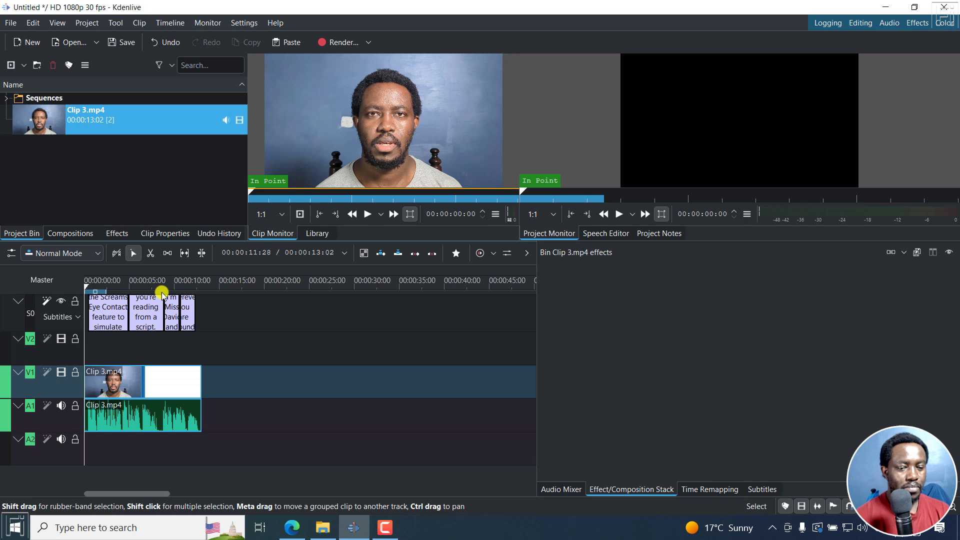
Preview the frame at 00:00:03:08 and open the first subtitle block in the Subtitles editor.
{"action": "left_click", "coordinate": [114, 290]}
{"action": "left_click", "coordinate": [107, 317]}
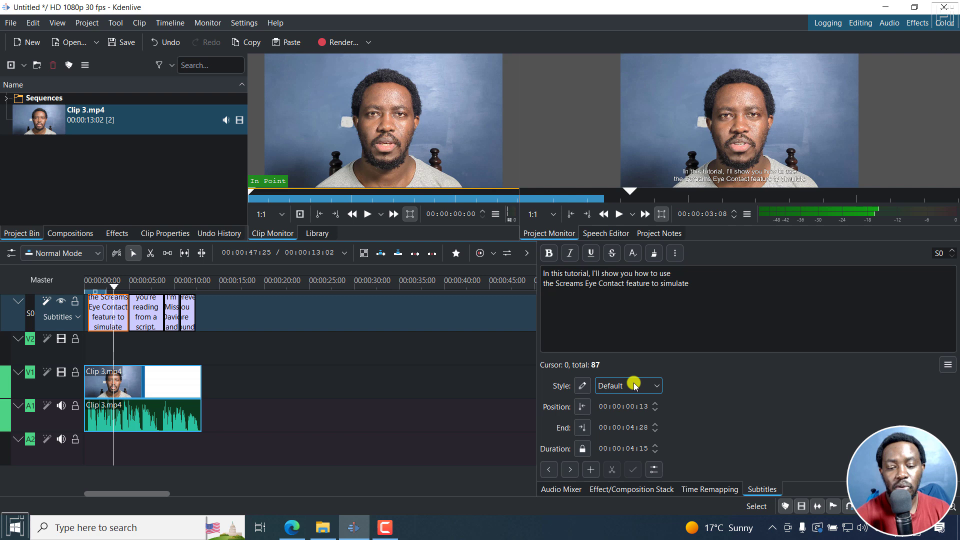
Give the Default style a box background with outline 13 in purple #aa00ff, previewed live.
{"action": "left_click", "coordinate": [583, 386]}
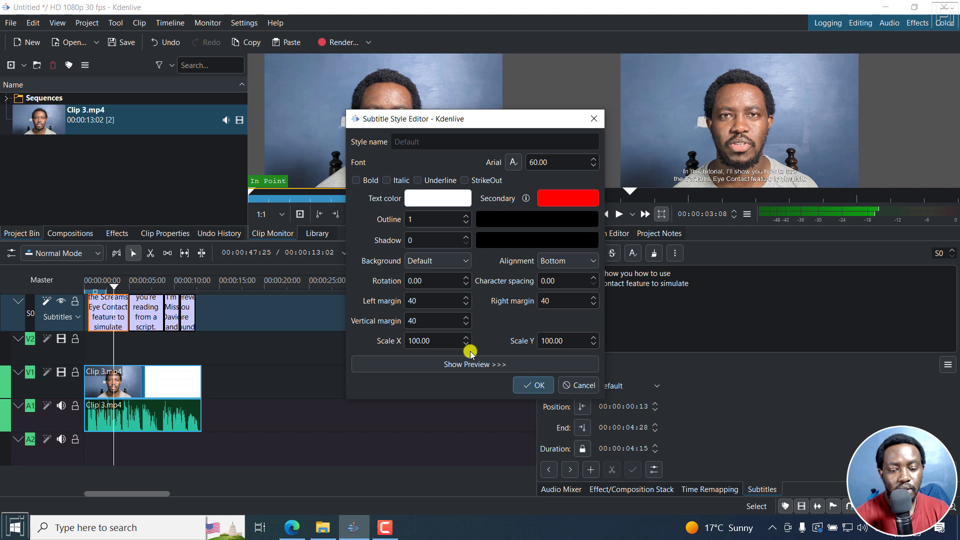
{"action": "left_click", "coordinate": [484, 364]}
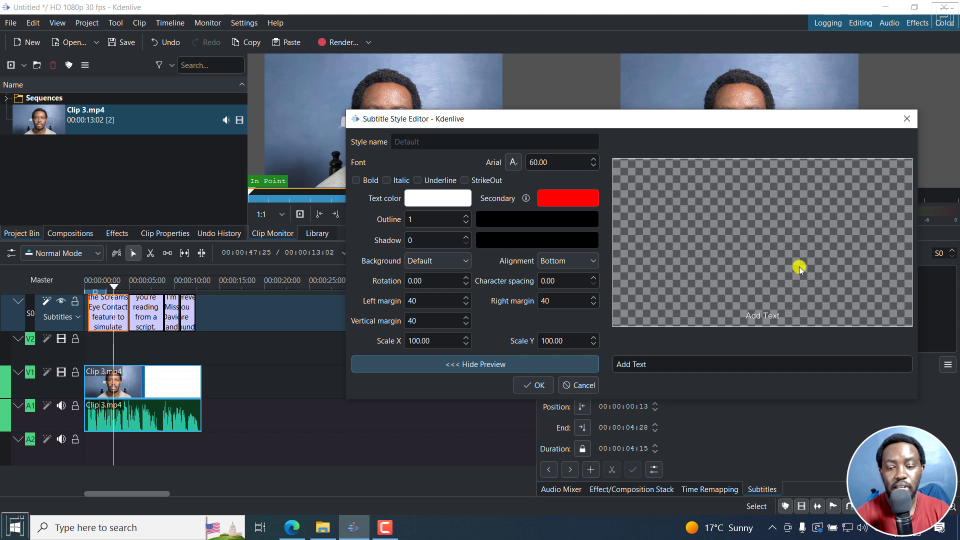
{"action": "left_click_drag", "start_coordinate": [633, 120], "coordinate": [364, 147]}
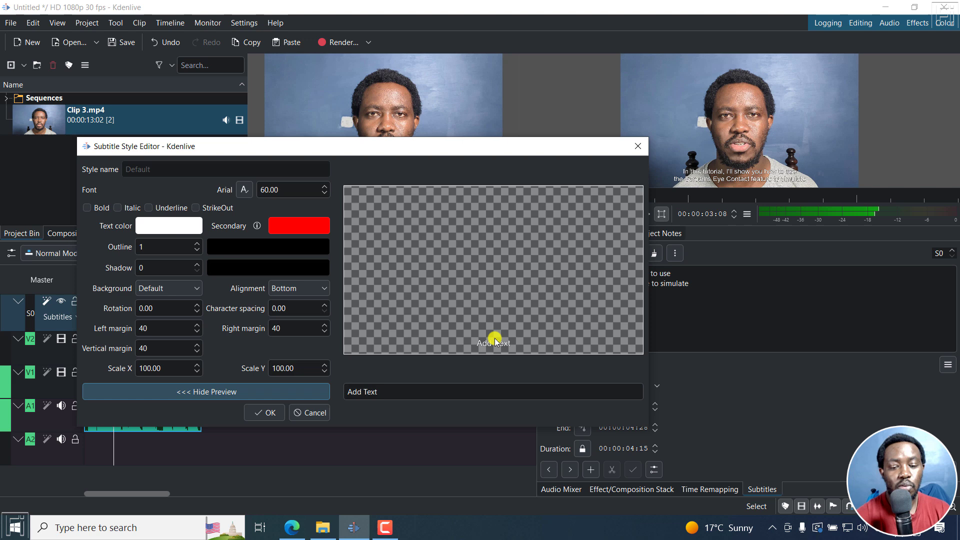
{"action": "left_click", "coordinate": [195, 290]}
{"action": "left_click", "coordinate": [161, 318]}
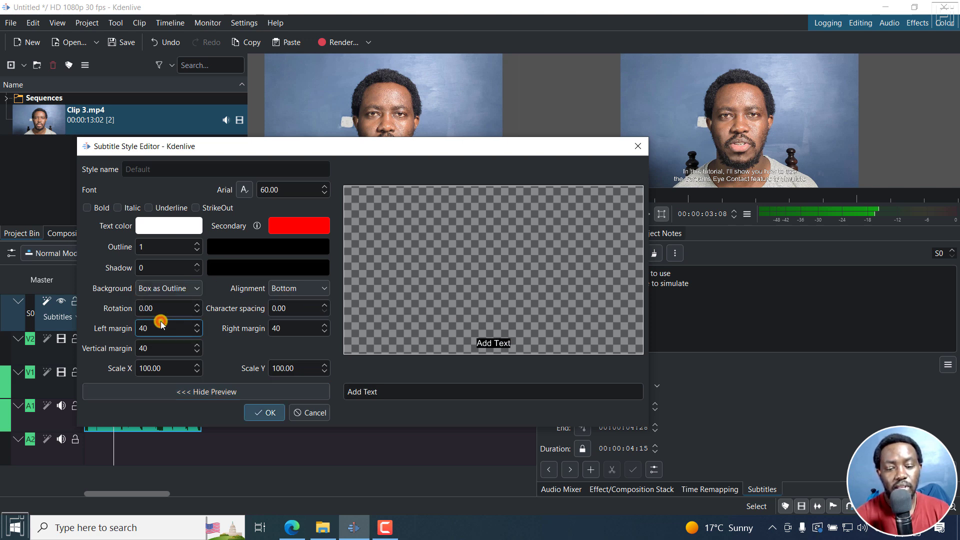
{"action": "left_click", "coordinate": [195, 243]}
{"action": "left_click", "coordinate": [196, 243]}
{"action": "left_click", "coordinate": [195, 244]}
{"action": "left_click", "coordinate": [196, 244]}
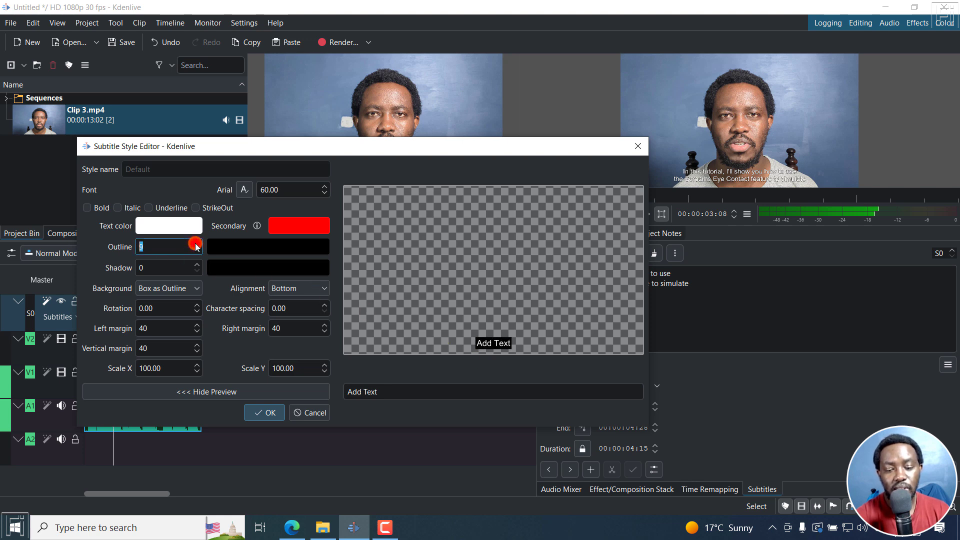
{"action": "left_click", "coordinate": [238, 247]}
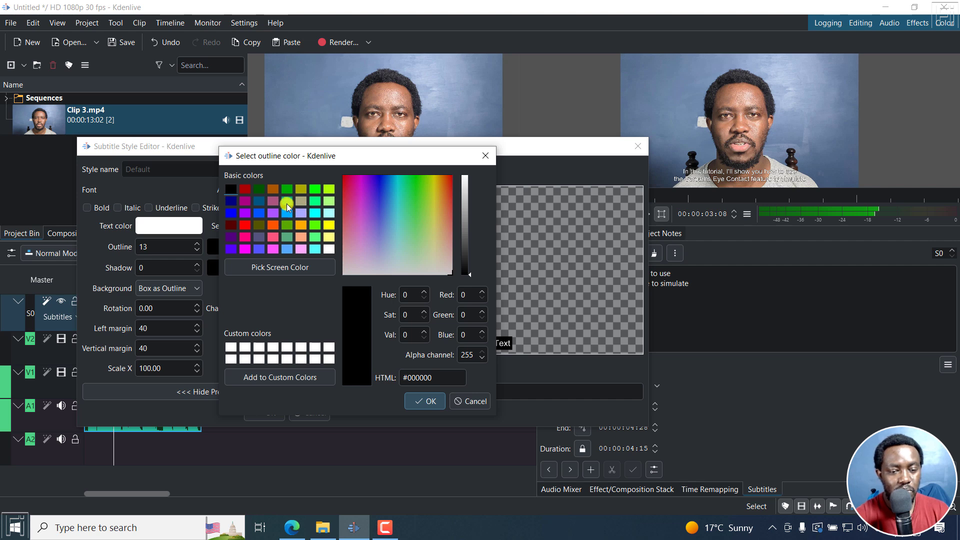
{"action": "left_click", "coordinate": [245, 212]}
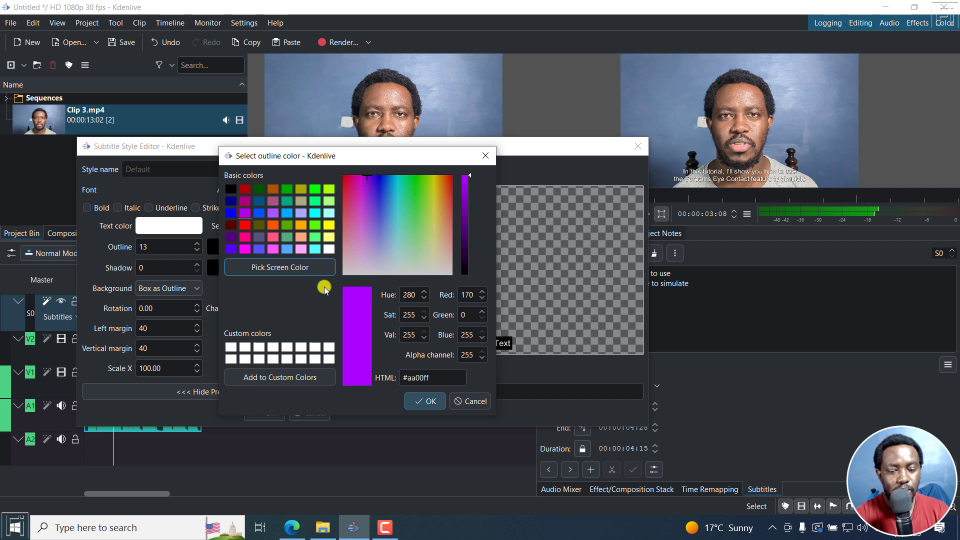
{"action": "left_click", "coordinate": [420, 402]}
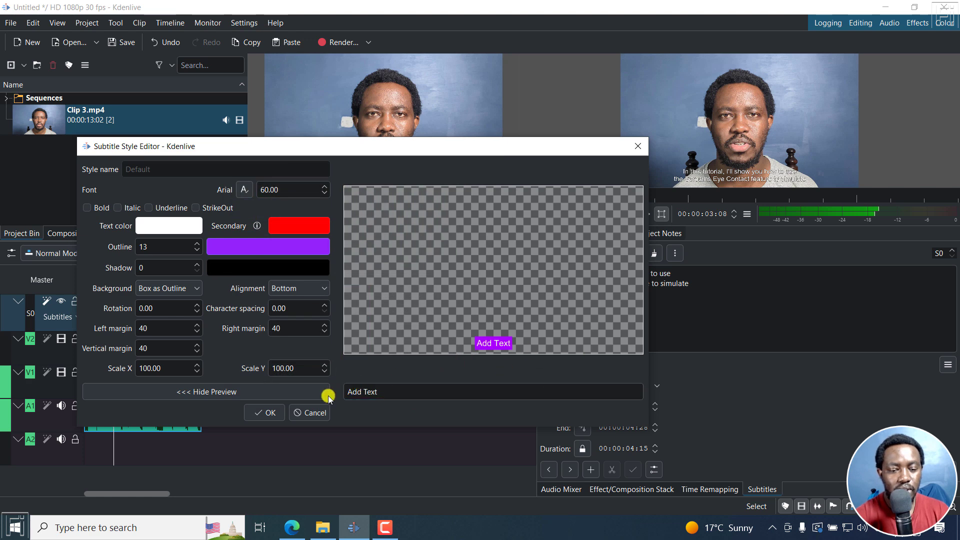
Apply the purple box style and step through the subtitle blocks to 'I hope you're well wherever you are around'.
{"action": "left_click", "coordinate": [264, 413]}
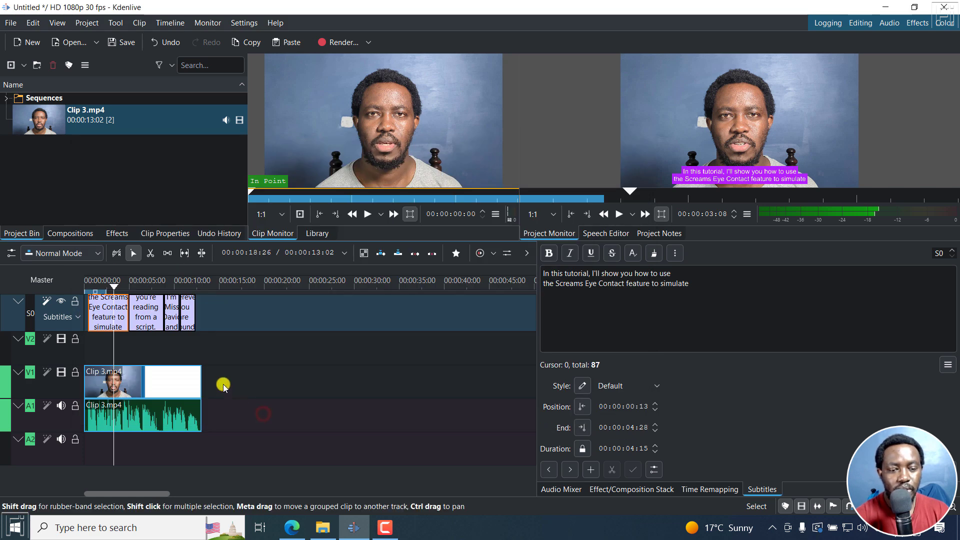
{"action": "left_click", "coordinate": [146, 280]}
{"action": "left_click", "coordinate": [142, 313]}
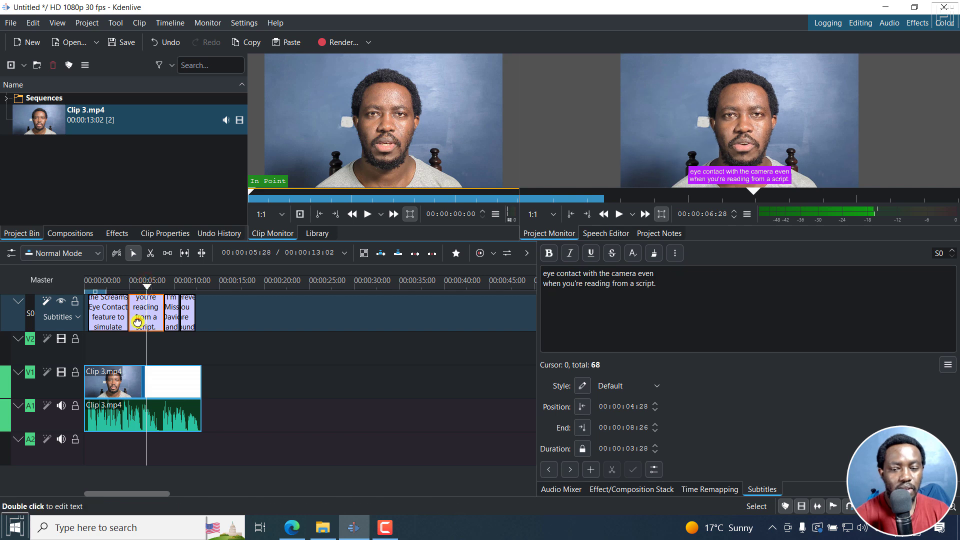
{"action": "left_click", "coordinate": [172, 313]}
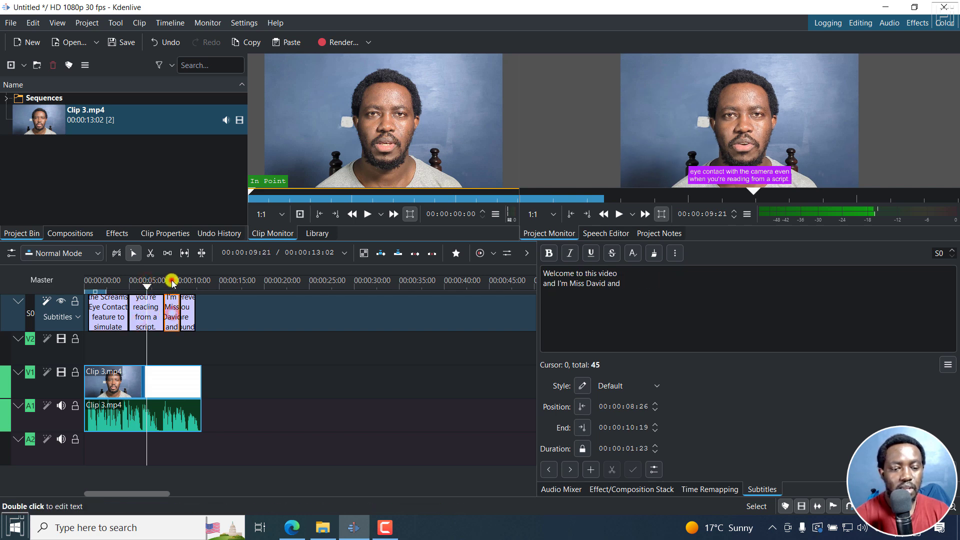
{"action": "left_click", "coordinate": [172, 287]}
{"action": "left_click", "coordinate": [190, 284]}
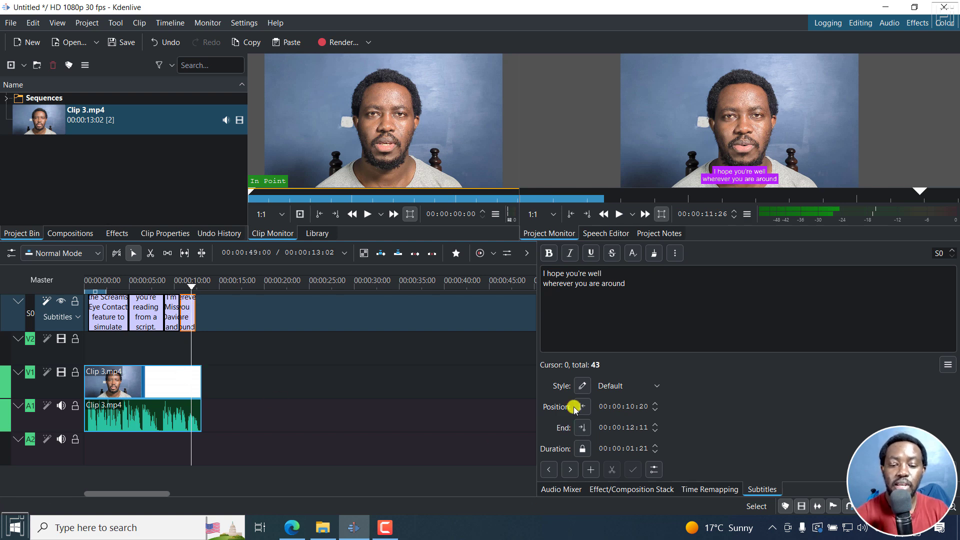
Change the Default subtitle style's font to Helvetica CE.
{"action": "left_click", "coordinate": [582, 386]}
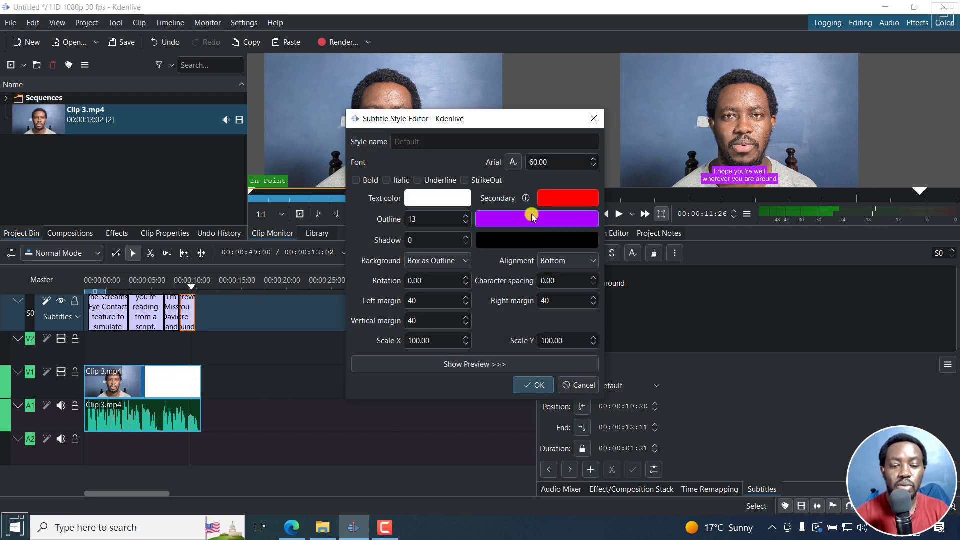
{"action": "left_click", "coordinate": [514, 163]}
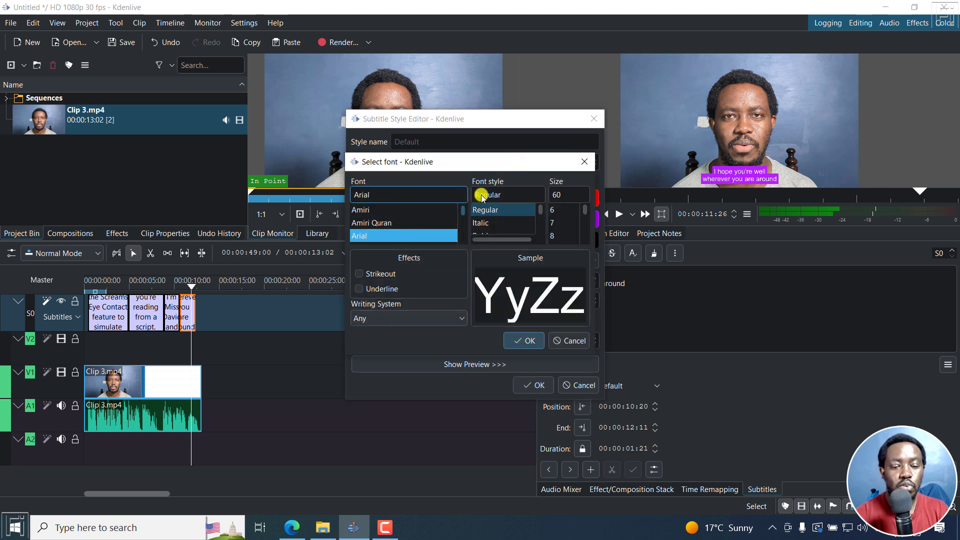
{"action": "double_click", "coordinate": [425, 200]}
{"action": "type", "text": "Helvetica CE"}
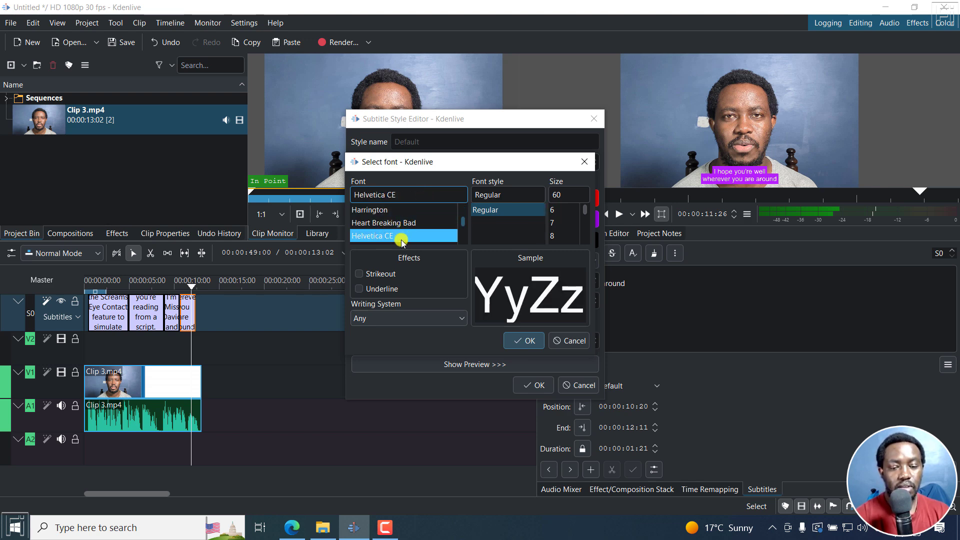
{"action": "left_click", "coordinate": [523, 339]}
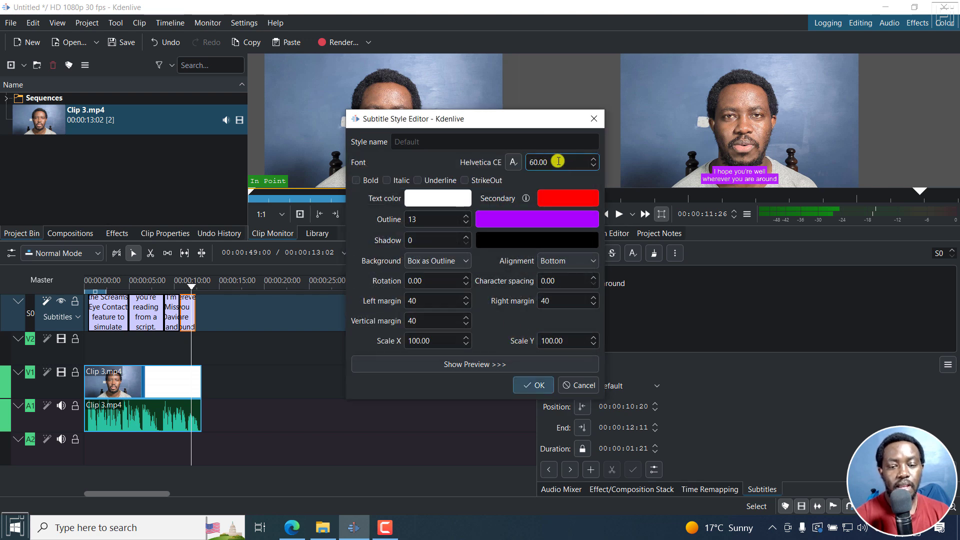
Set the style's font size to 80 with preview on, and save the style.
{"action": "double_click", "coordinate": [553, 164]}
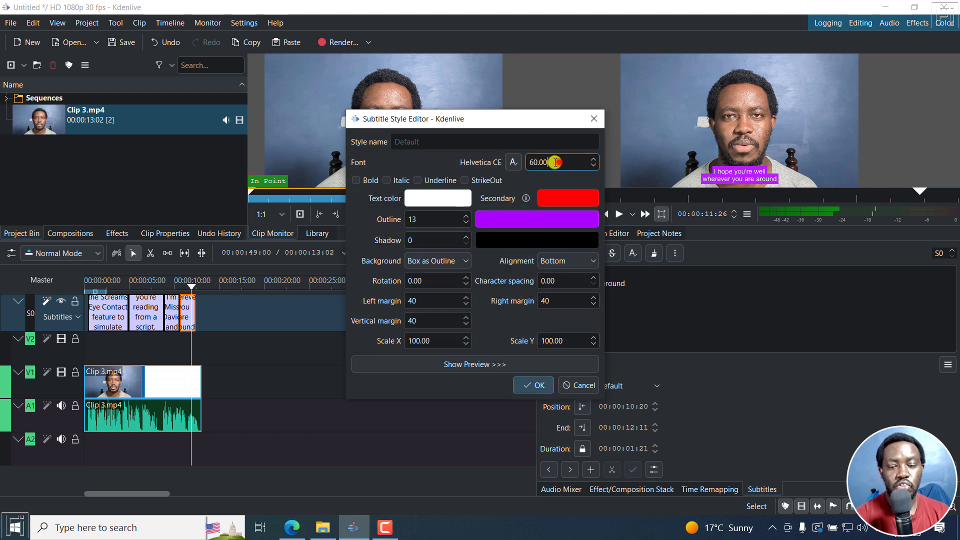
{"action": "left_click", "coordinate": [446, 364]}
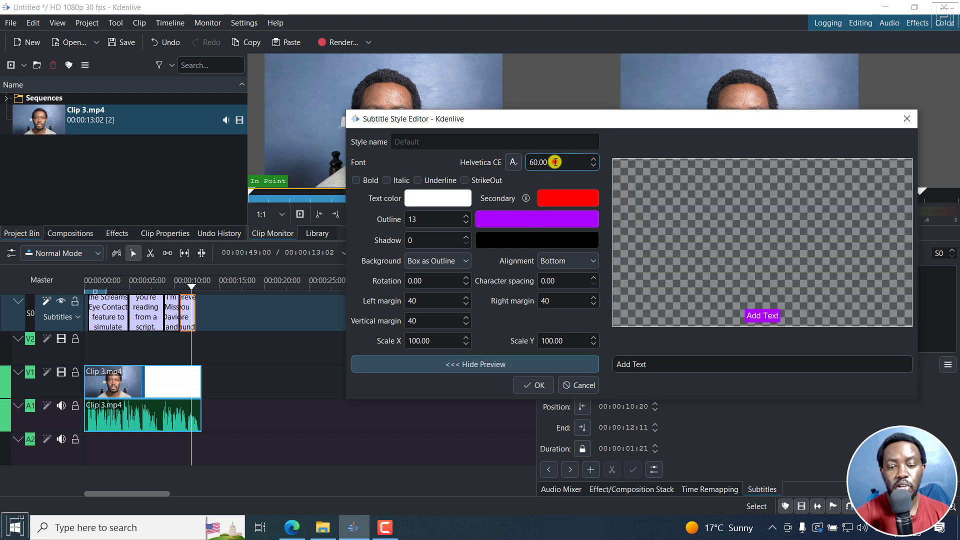
{"action": "triple_click", "coordinate": [553, 162]}
{"action": "type", "text": "80"}
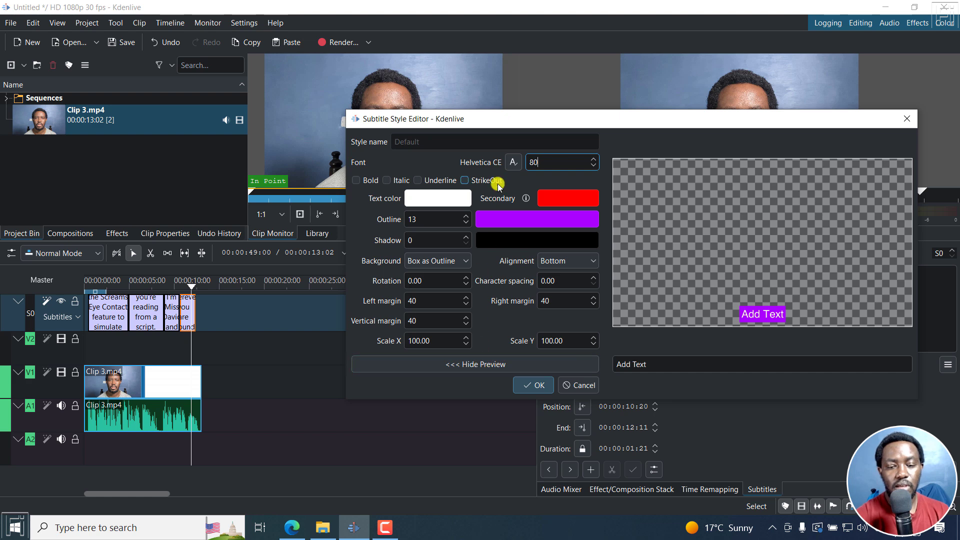
{"action": "left_click", "coordinate": [552, 179]}
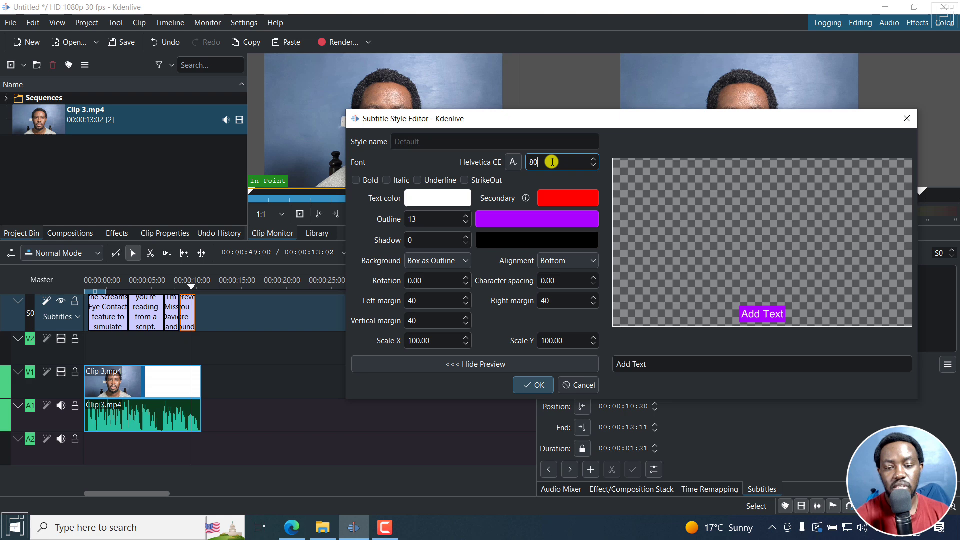
{"action": "left_click", "coordinate": [594, 160]}
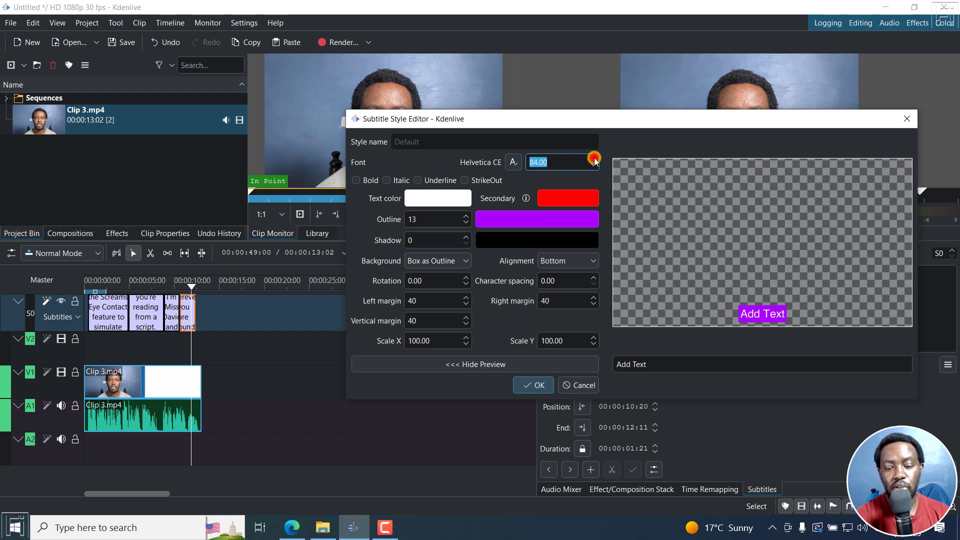
{"action": "left_click", "coordinate": [594, 159]}
{"action": "left_click", "coordinate": [594, 160]}
{"action": "left_click", "coordinate": [594, 165]}
{"action": "left_click", "coordinate": [594, 165]}
{"action": "left_click", "coordinate": [595, 166]}
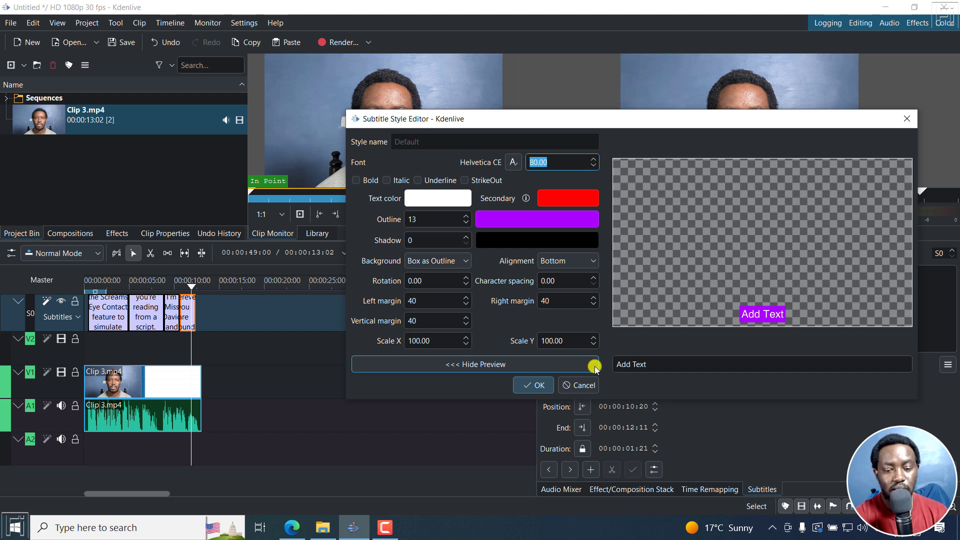
{"action": "left_click", "coordinate": [527, 385]}
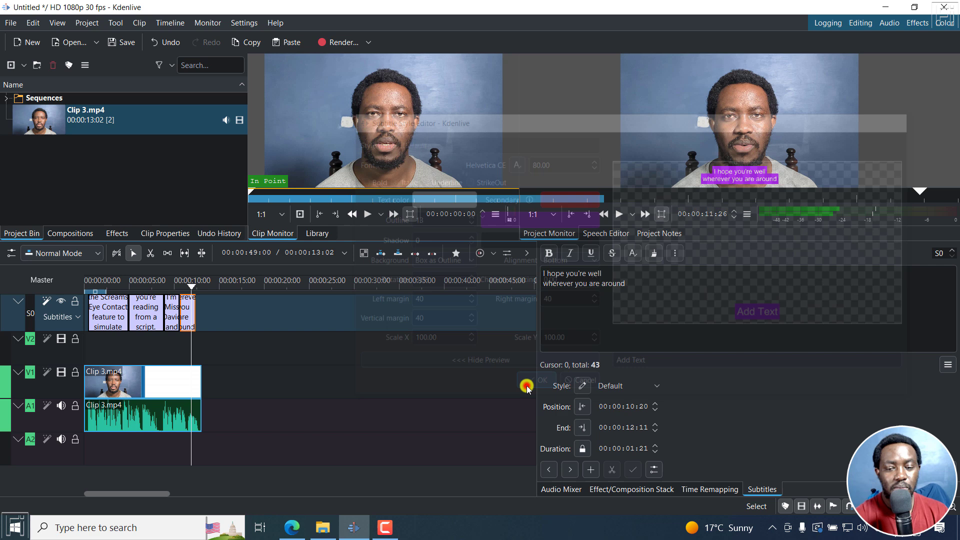
Move the playhead back to the clip start and glance at the subtitle manager from the track menu.
{"action": "left_click_drag", "start_coordinate": [173, 277], "coordinate": [110, 289]}
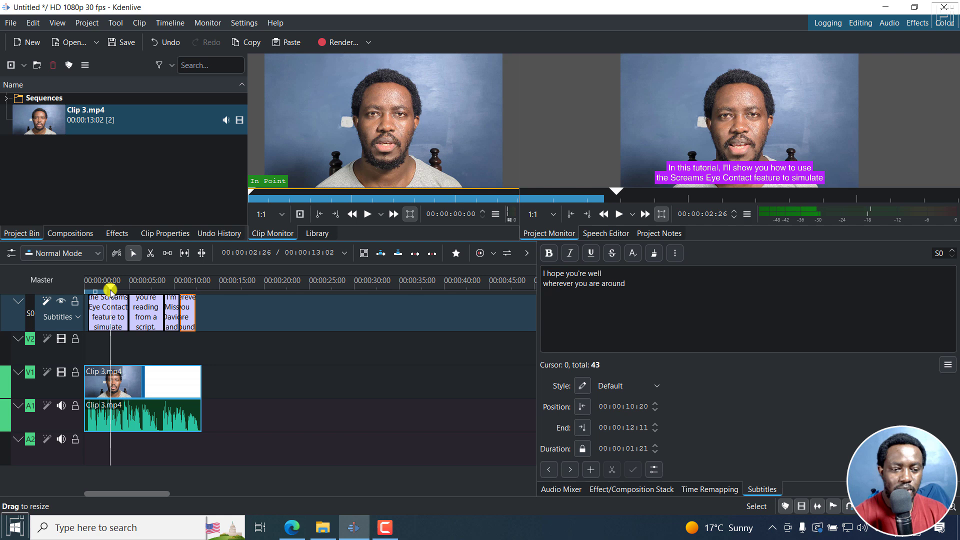
{"action": "left_click", "coordinate": [79, 318]}
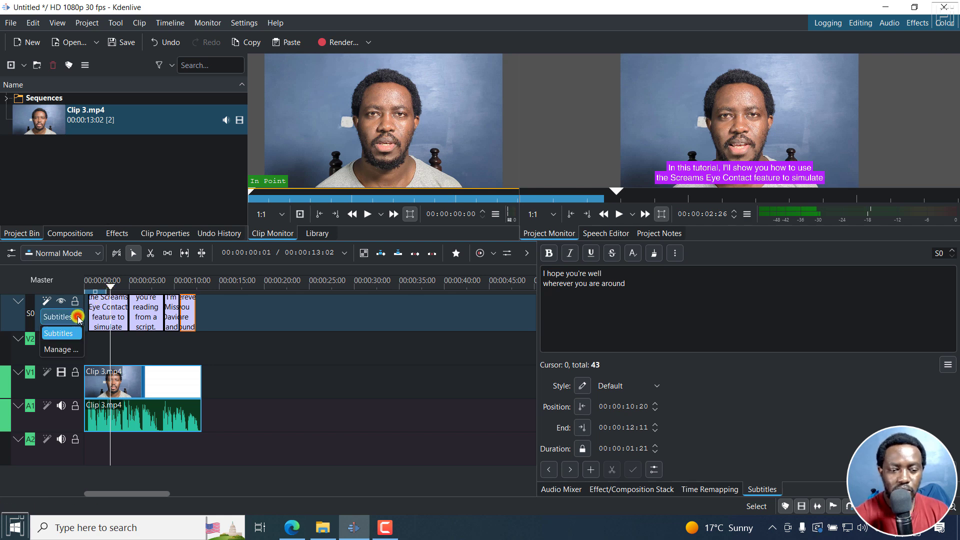
{"action": "left_click", "coordinate": [71, 350]}
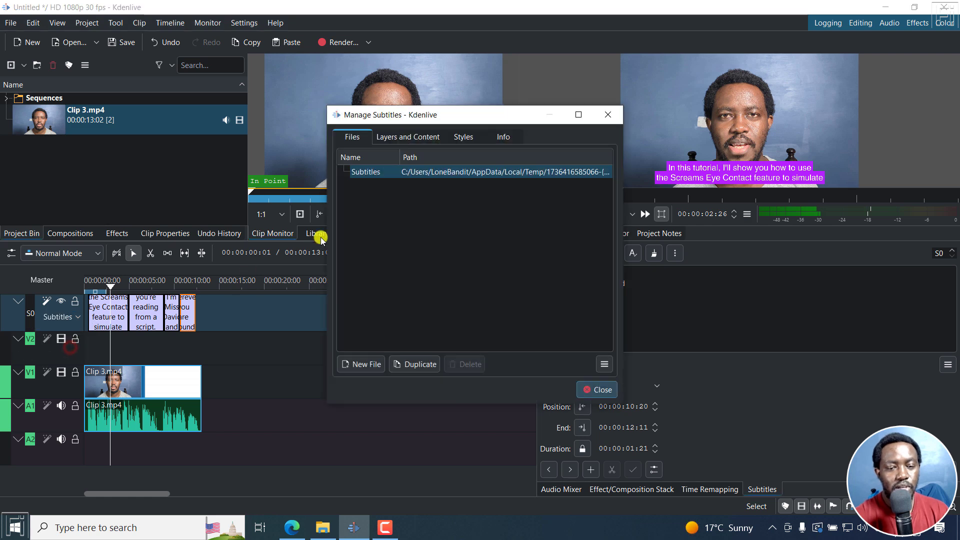
{"action": "left_click", "coordinate": [393, 170]}
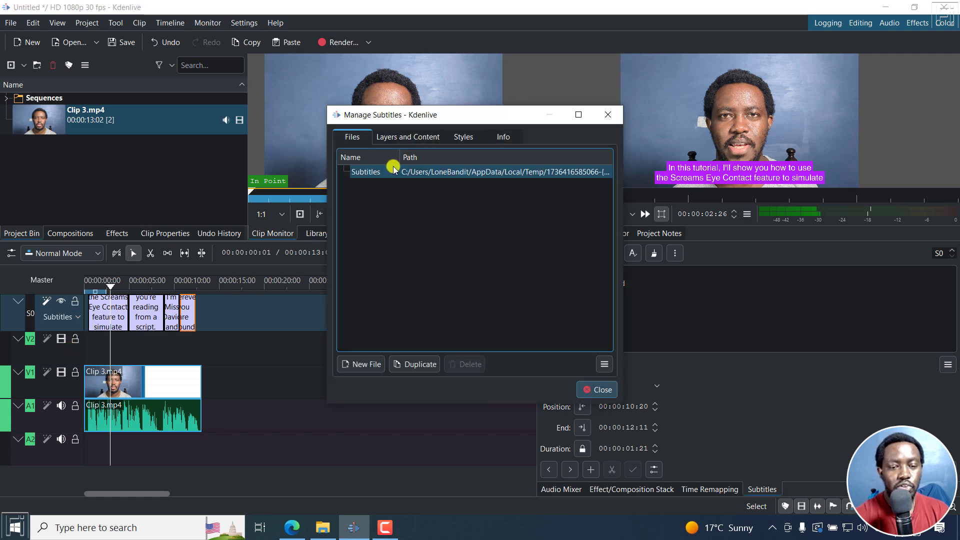
{"action": "left_click", "coordinate": [605, 114]}
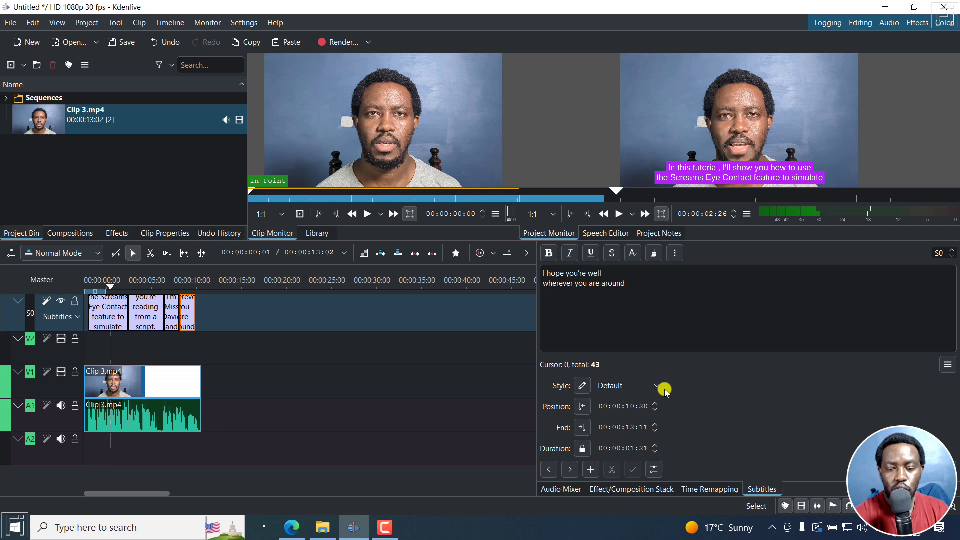
Select the last subtitle block and check the Manage Styles page before closing it.
{"action": "left_click", "coordinate": [188, 314]}
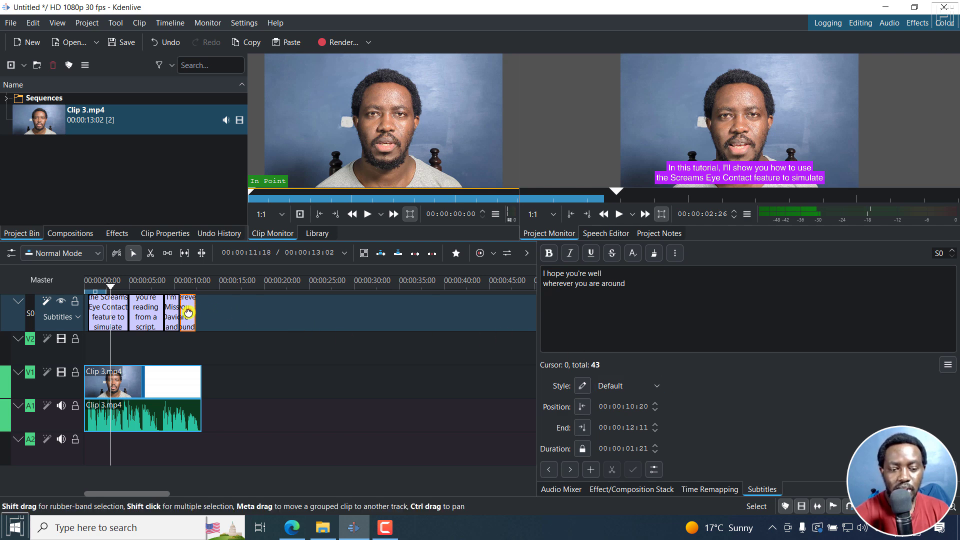
{"action": "left_click", "coordinate": [655, 385]}
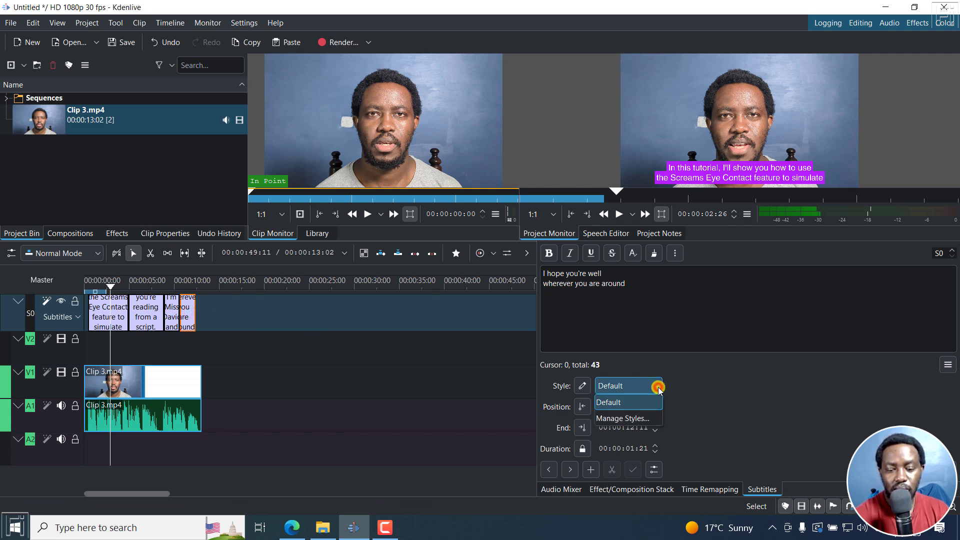
{"action": "left_click", "coordinate": [642, 417]}
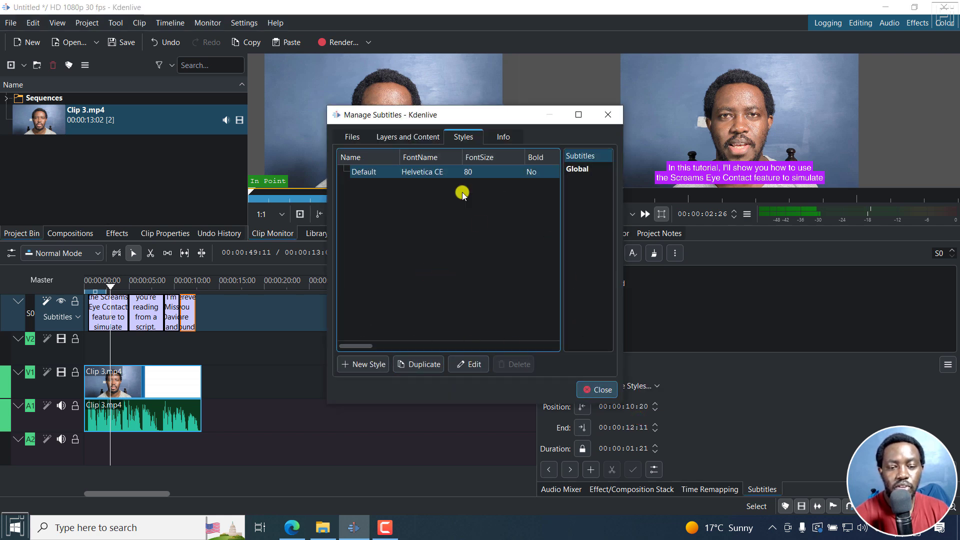
{"action": "left_click", "coordinate": [607, 114]}
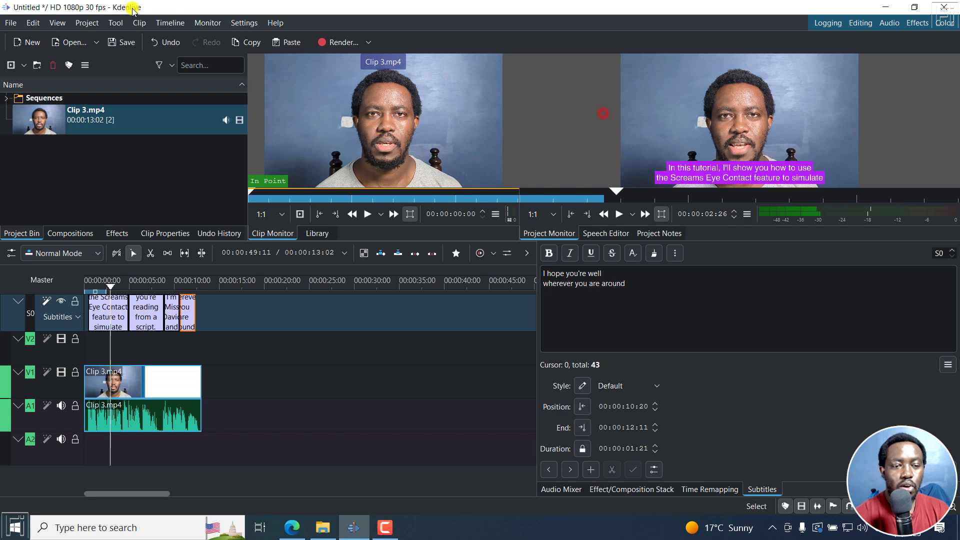
Open Manage Subtitles from Project > Subtitles.
{"action": "left_click", "coordinate": [86, 25]}
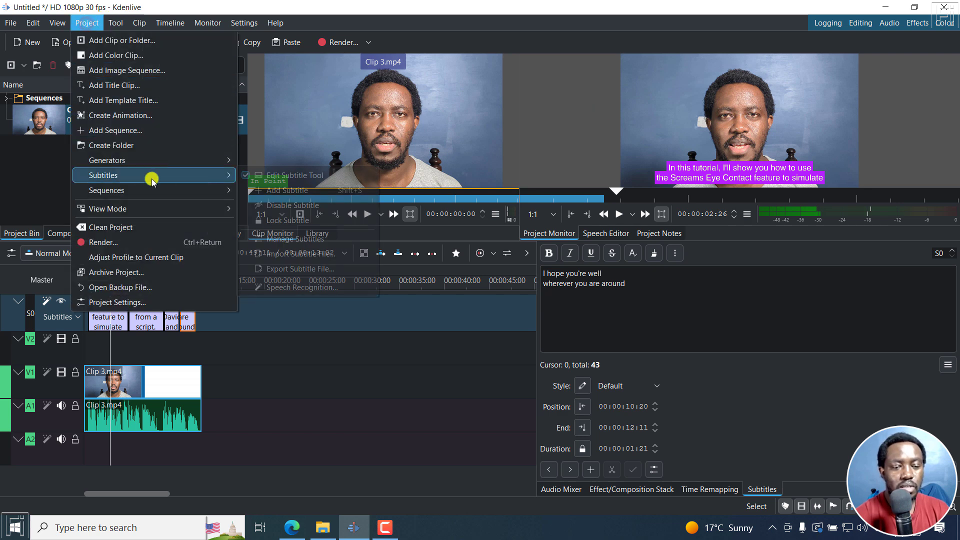
{"action": "mouse_move", "coordinate": [148, 180]}
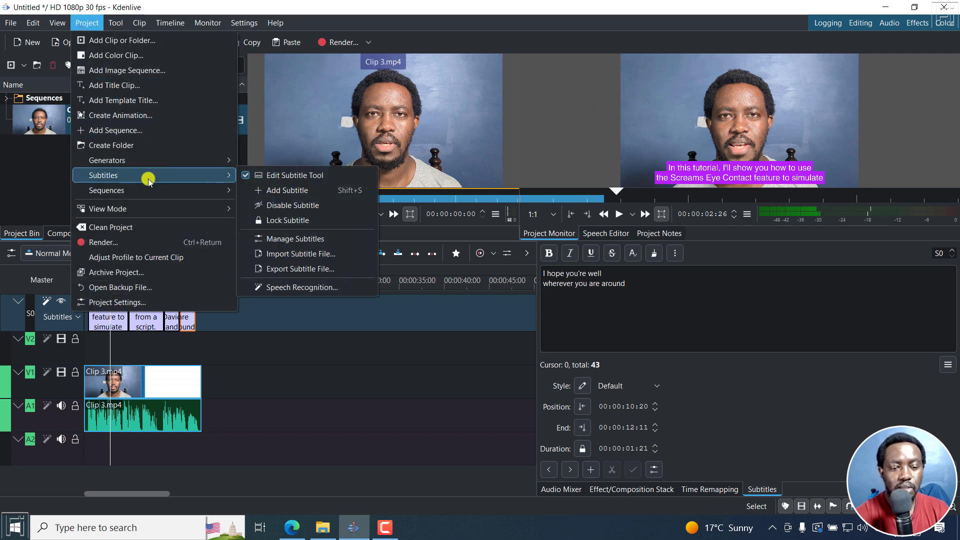
{"action": "left_click", "coordinate": [296, 239]}
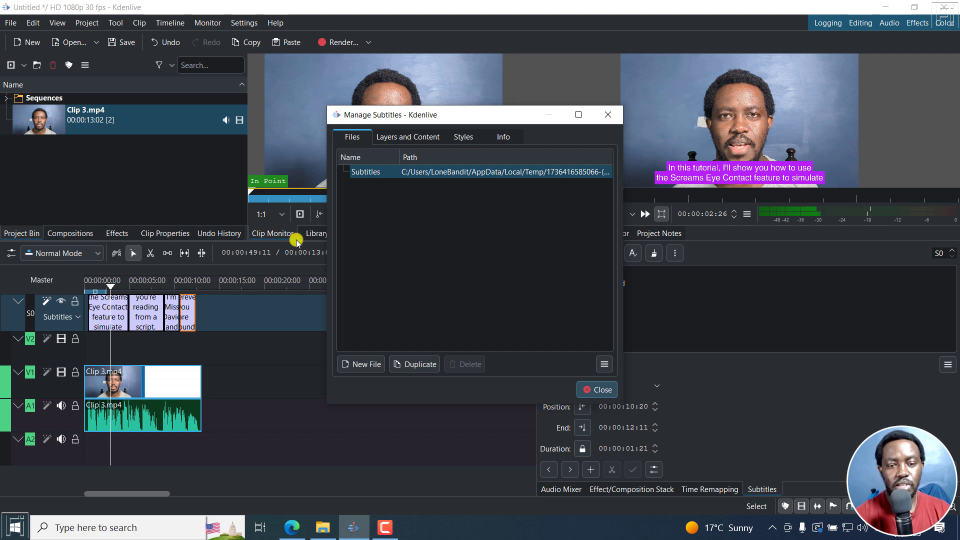
On the Styles tab, start a new style named Arial 80 with font size 80.
{"action": "left_click", "coordinate": [462, 139]}
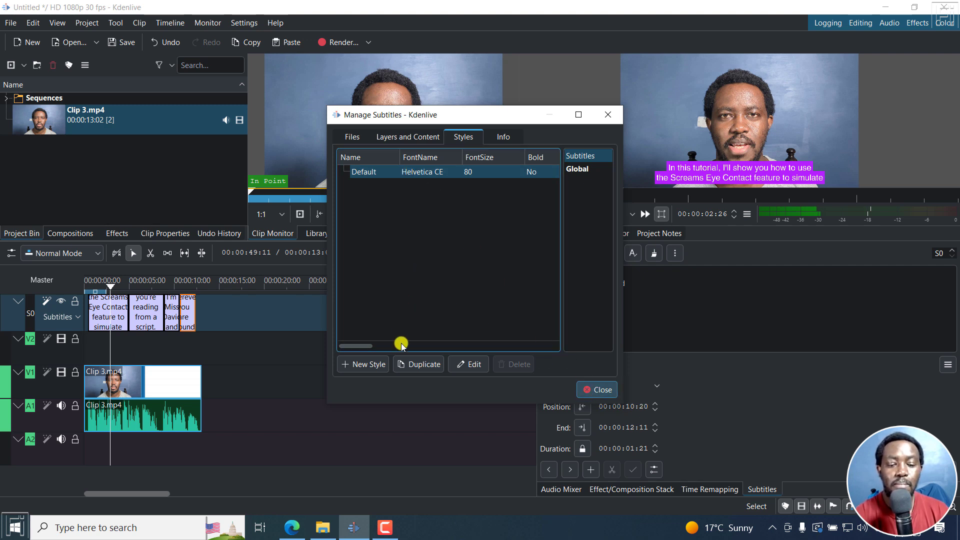
{"action": "left_click", "coordinate": [368, 365]}
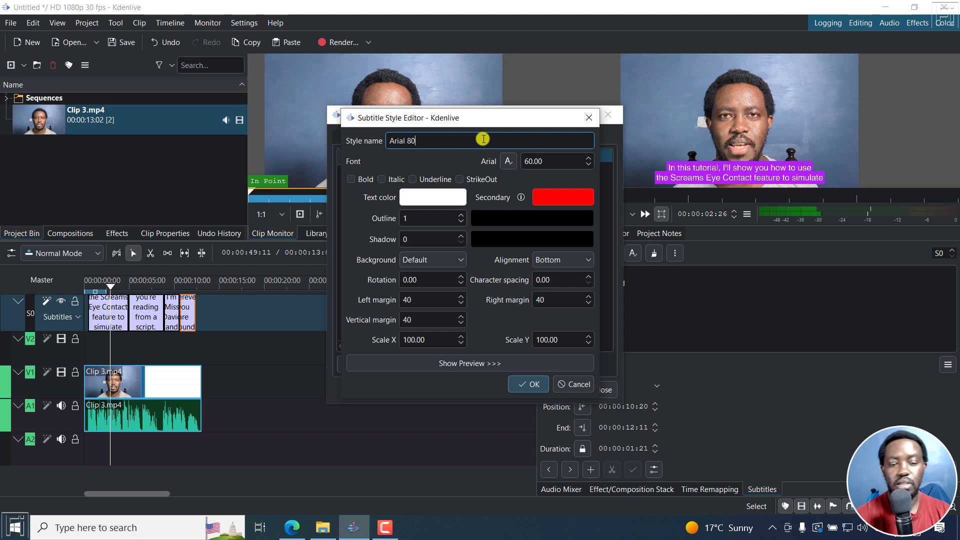
{"action": "left_click_drag", "start_coordinate": [552, 163], "coordinate": [522, 161]}
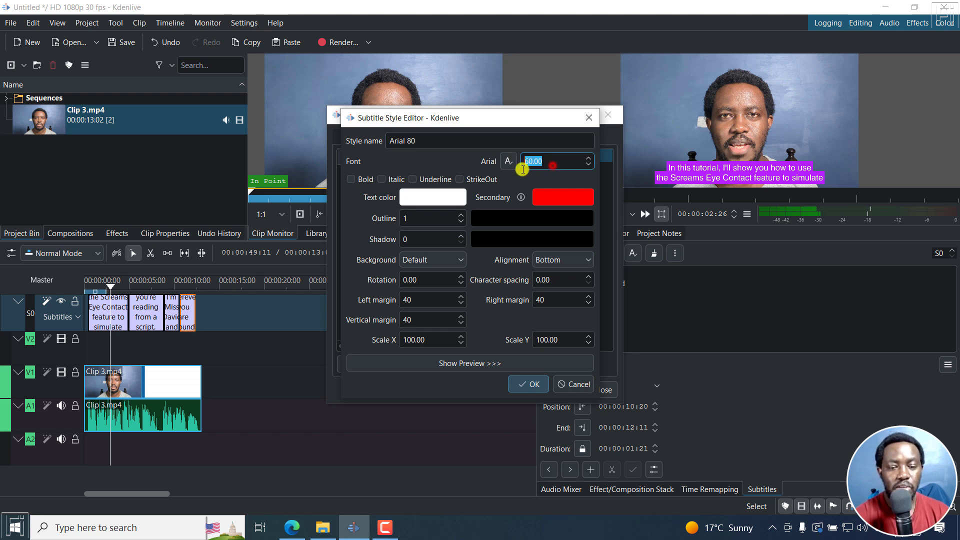
{"action": "type", "text": "80"}
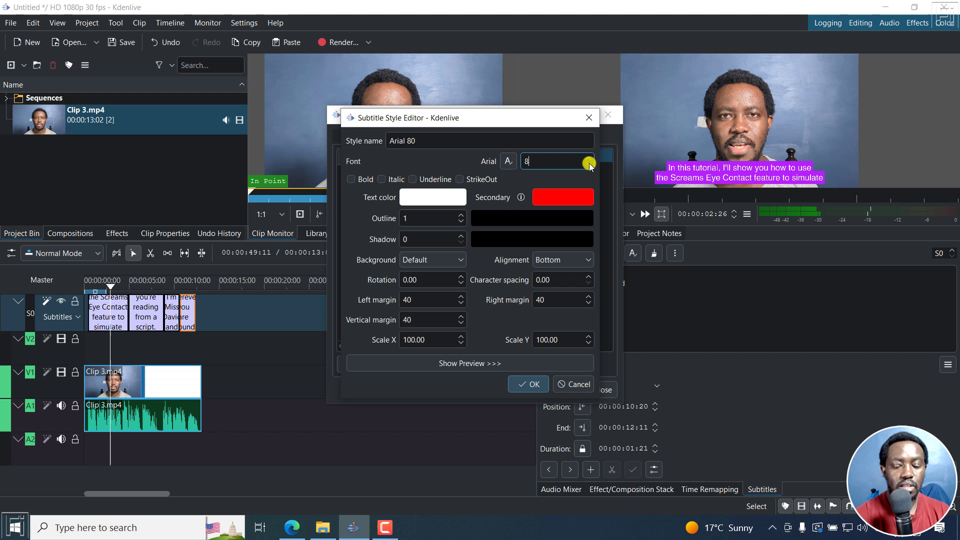
Preview the new style and give the subtitle text a white boxed background with a larger box.
{"action": "left_click", "coordinate": [450, 363]}
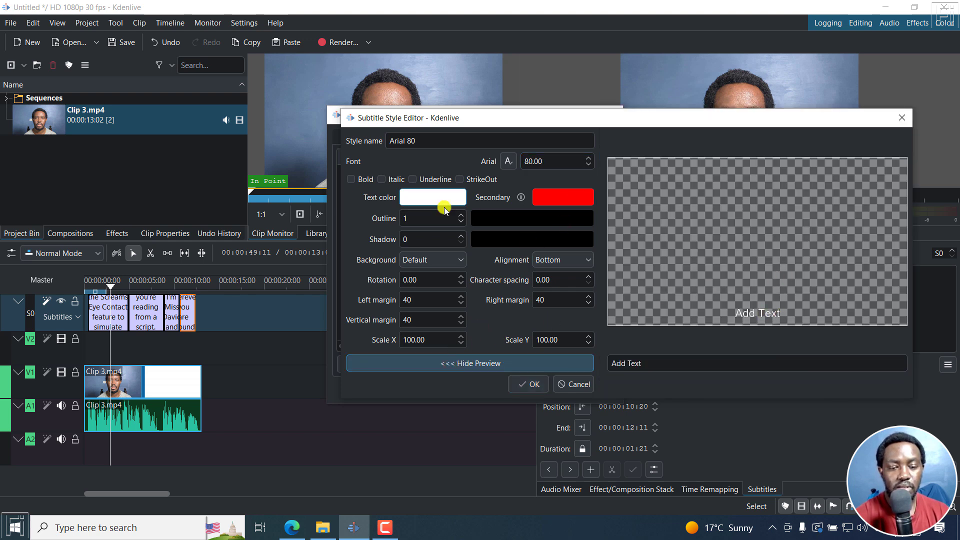
{"action": "left_click", "coordinate": [424, 260]}
{"action": "left_click", "coordinate": [424, 261]}
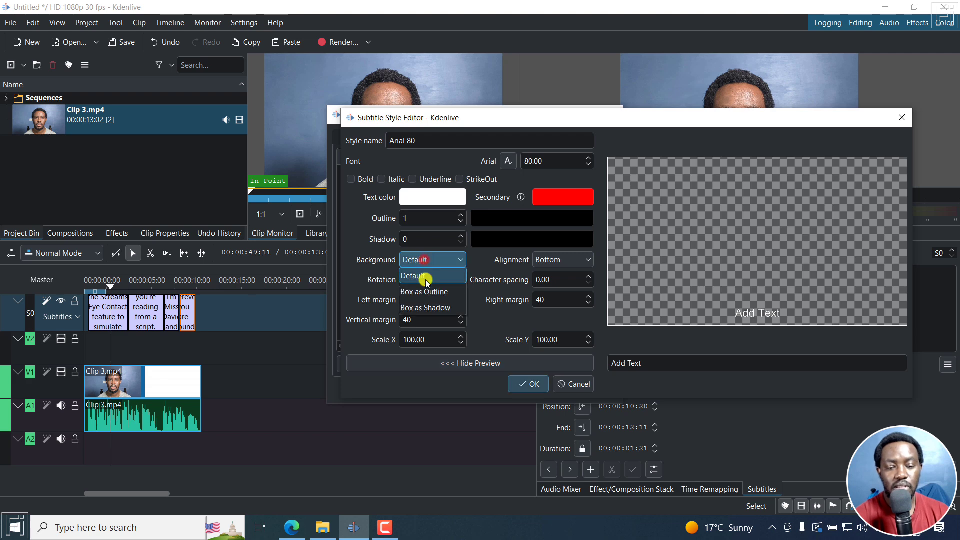
{"action": "left_click", "coordinate": [425, 291]}
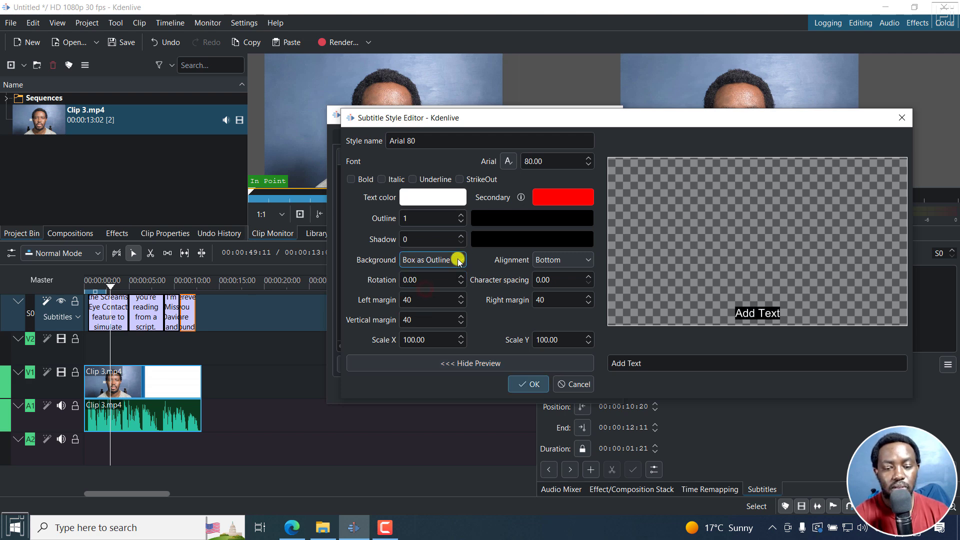
{"action": "left_click", "coordinate": [461, 215]}
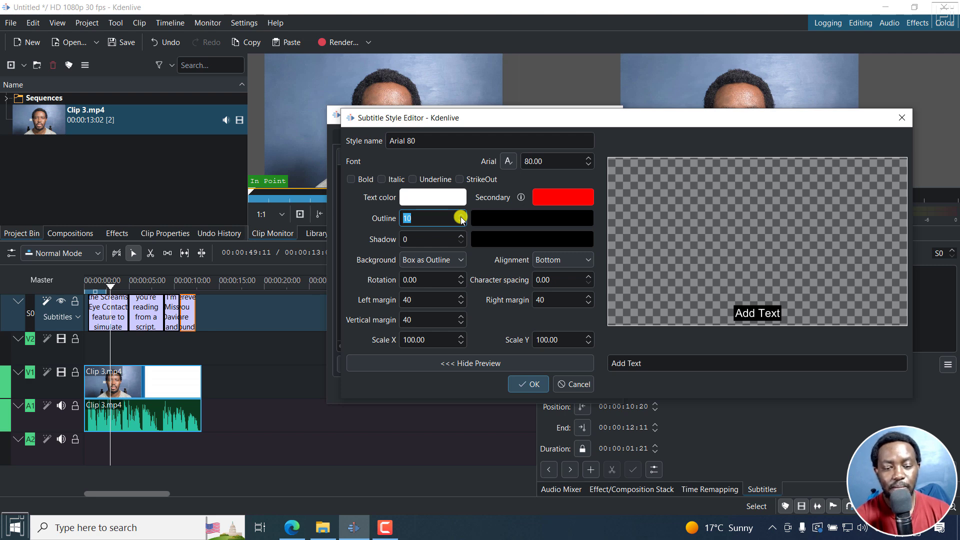
Set alignment to Top, name the style 'Arial 80 - Top', and save it.
{"action": "left_click", "coordinate": [557, 261]}
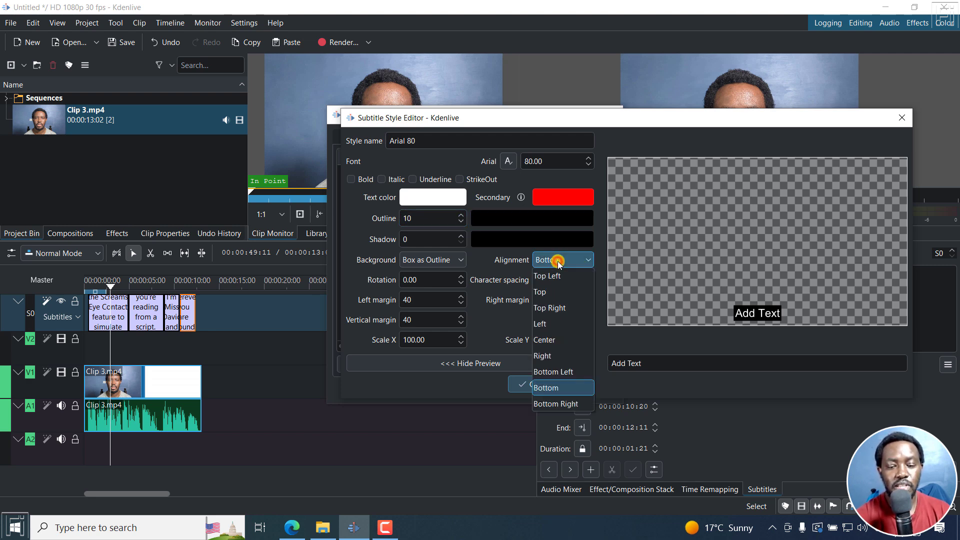
{"action": "left_click", "coordinate": [552, 291]}
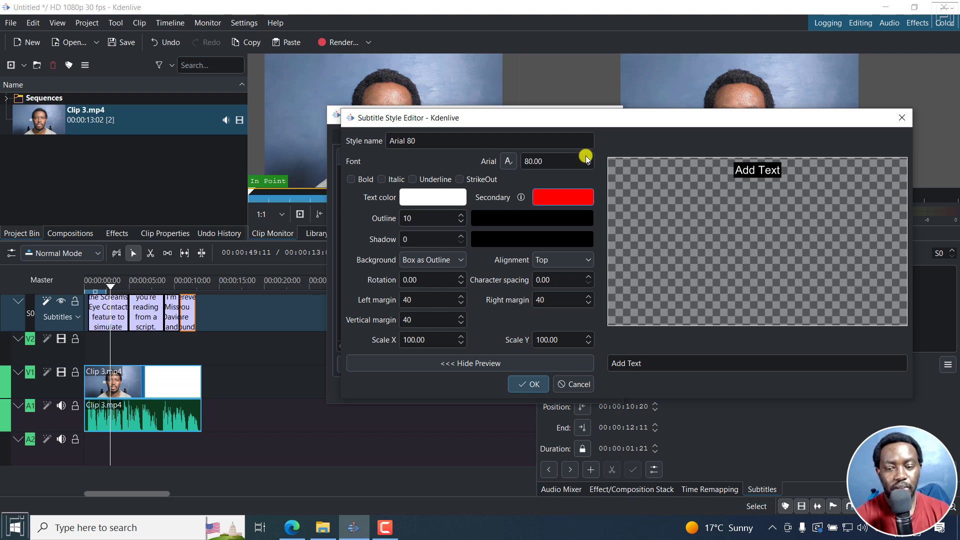
{"action": "left_click_drag", "start_coordinate": [566, 122], "coordinate": [230, 135]}
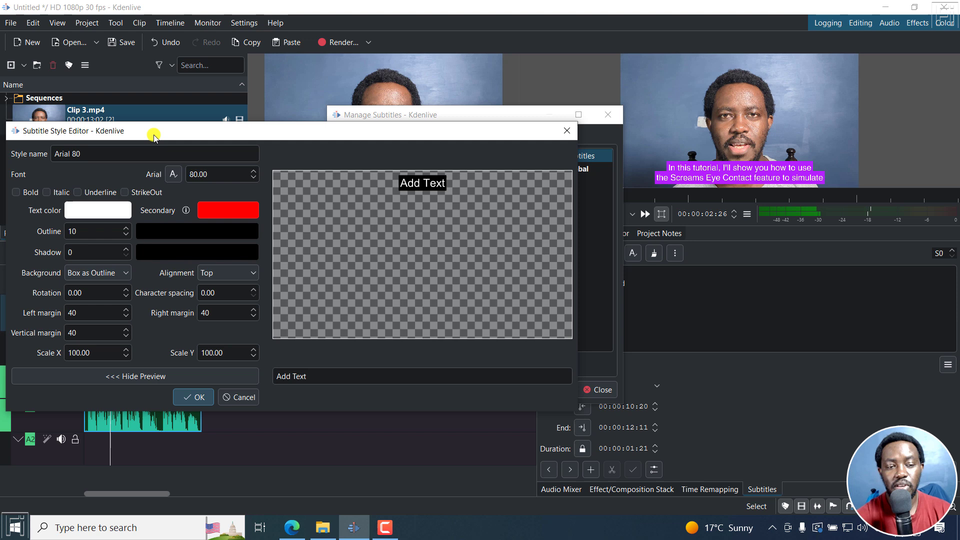
{"action": "left_click_drag", "start_coordinate": [153, 135], "coordinate": [185, 134]}
{"action": "left_click", "coordinate": [132, 153]}
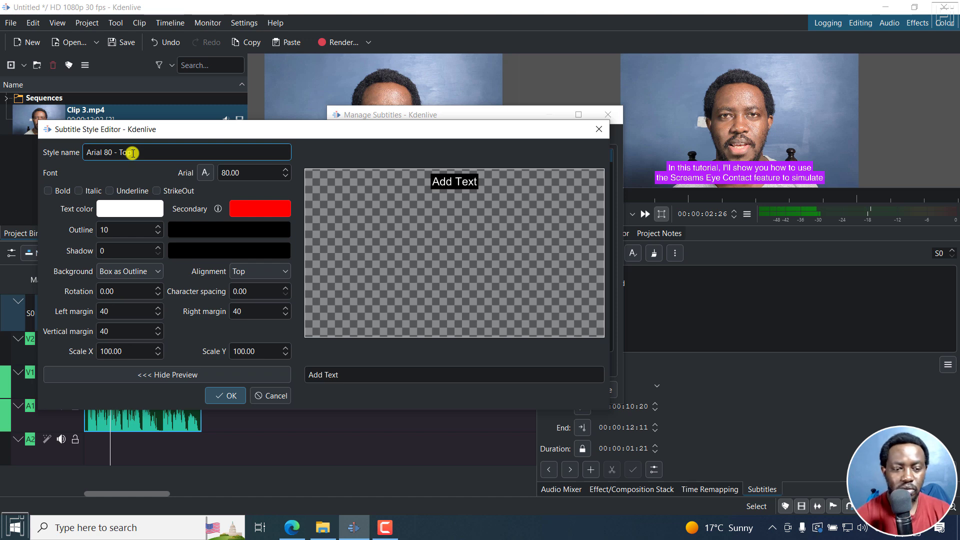
{"action": "left_click", "coordinate": [225, 395]}
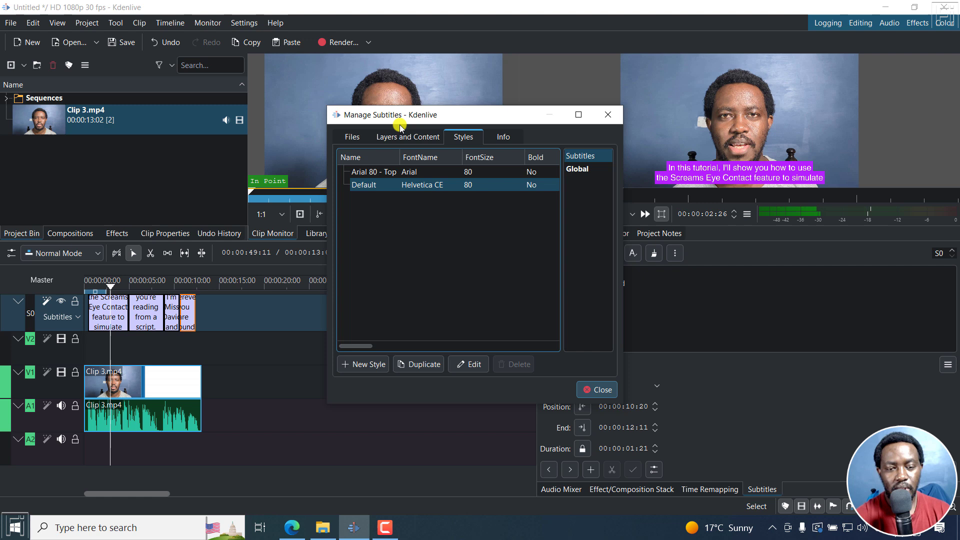
Close the style manager and apply Arial 80 - Top to the first subtitle block.
{"action": "left_click", "coordinate": [373, 174]}
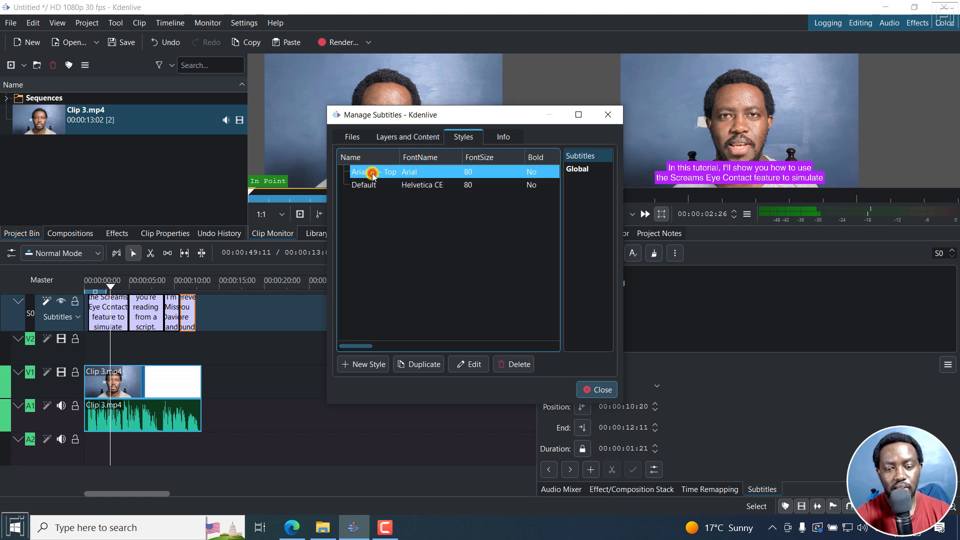
{"action": "left_click", "coordinate": [406, 184]}
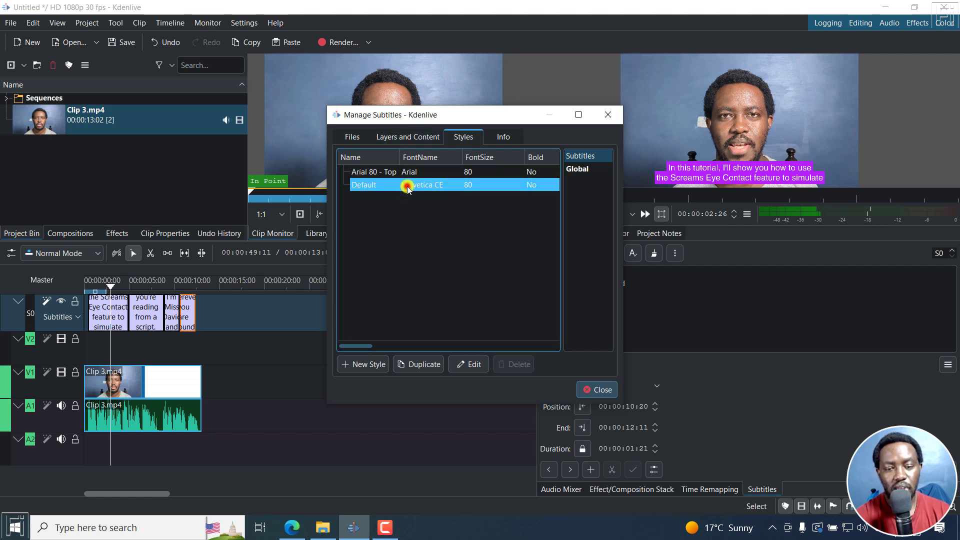
{"action": "left_click", "coordinate": [596, 389]}
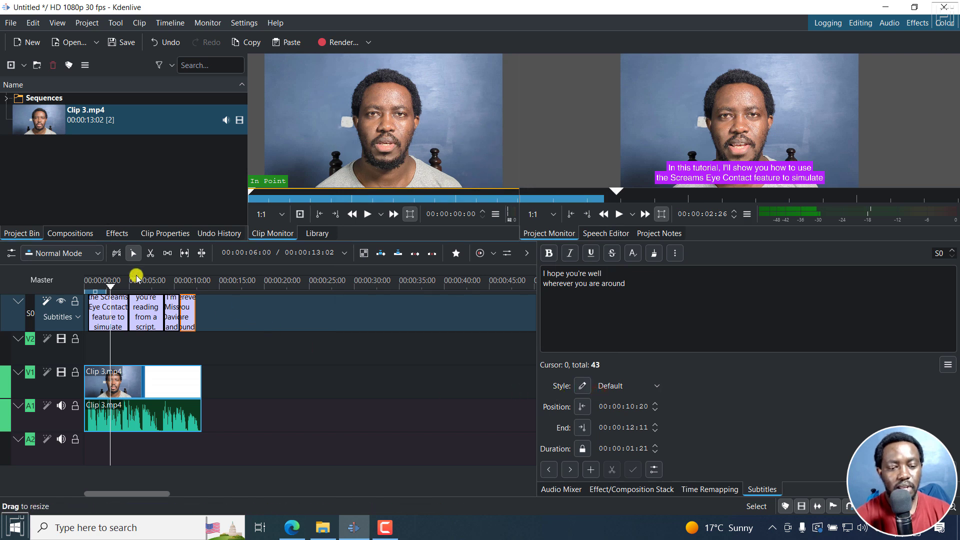
{"action": "left_click", "coordinate": [116, 305]}
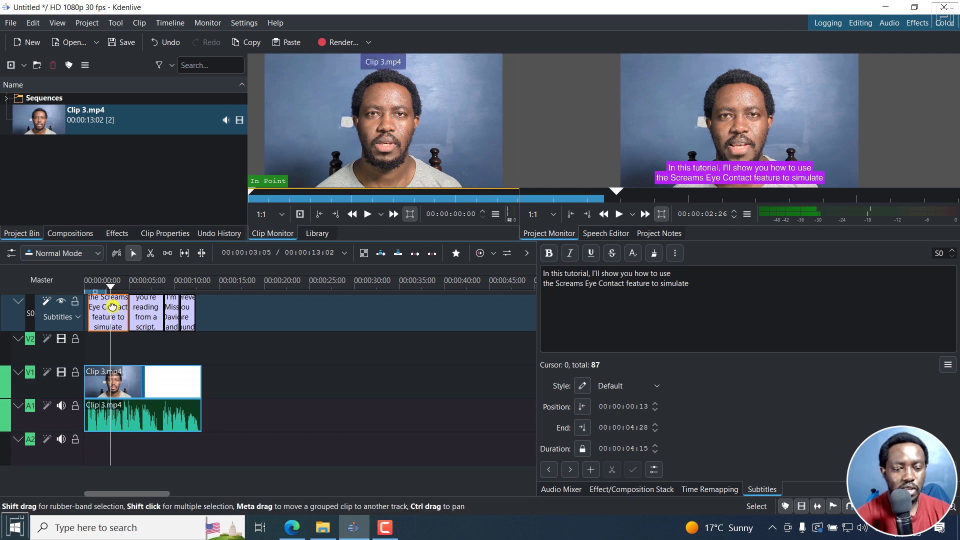
{"action": "left_click", "coordinate": [656, 387]}
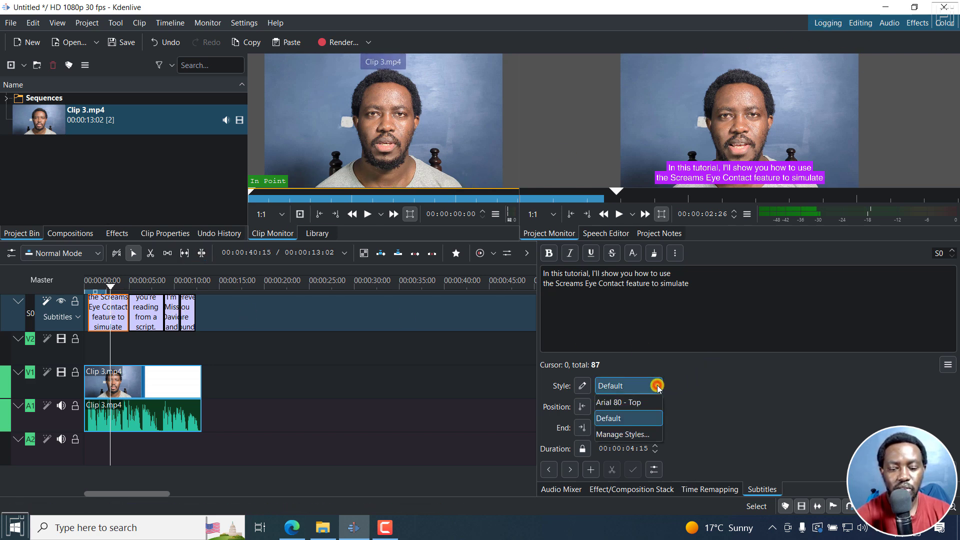
{"action": "left_click", "coordinate": [607, 403]}
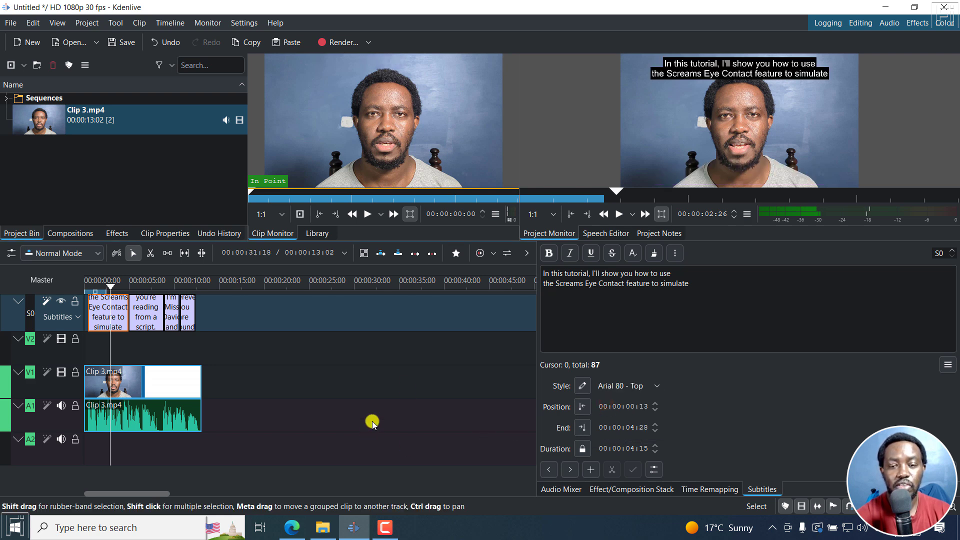
Apply Arial 80 - Top to the 'Welcome to this video' subtitle near 9 seconds.
{"action": "left_click", "coordinate": [144, 285]}
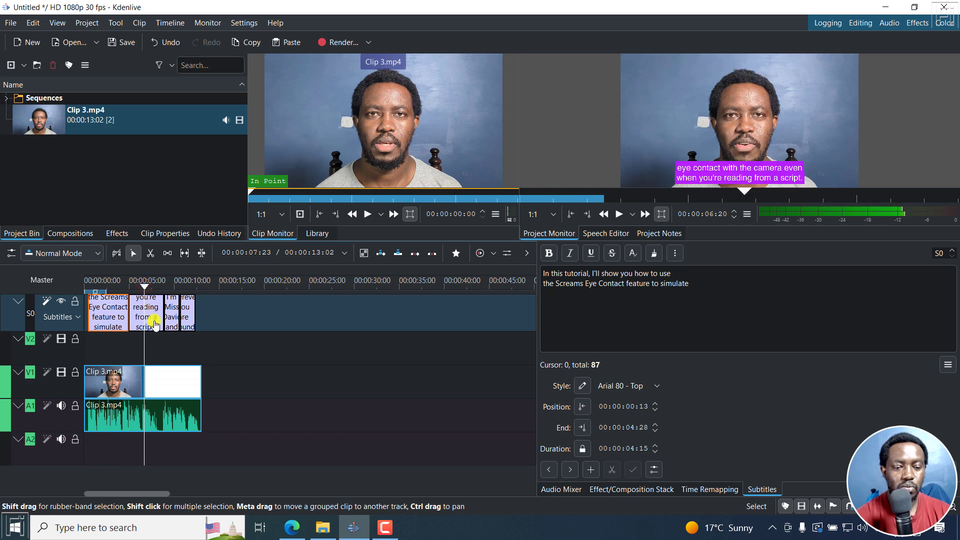
{"action": "left_click", "coordinate": [171, 282]}
{"action": "left_click_drag", "start_coordinate": [174, 294], "coordinate": [172, 314]}
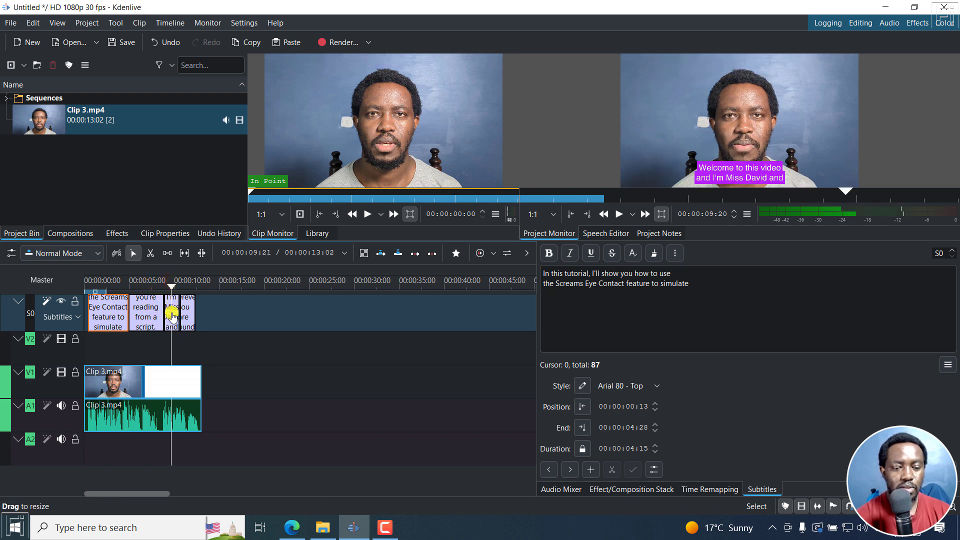
{"action": "left_click", "coordinate": [172, 314]}
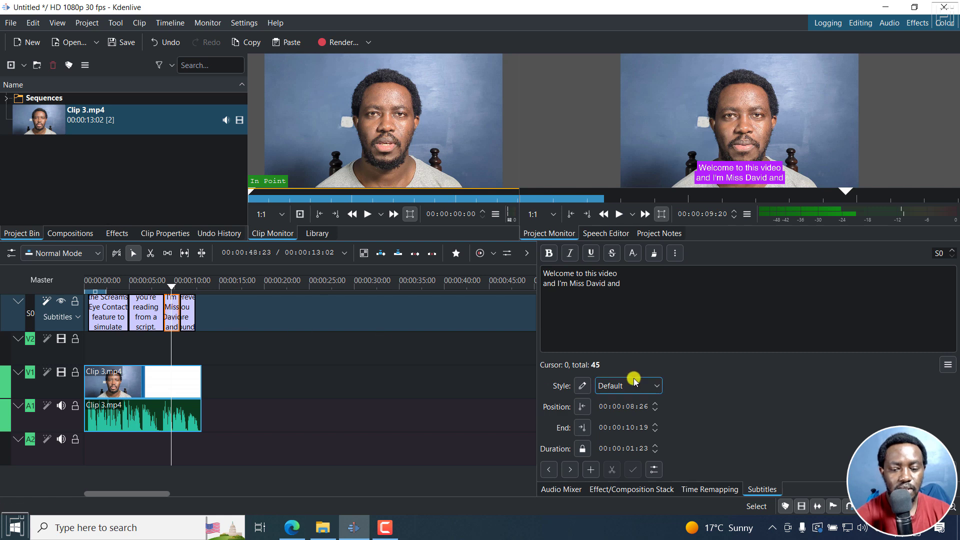
{"action": "left_click", "coordinate": [659, 390]}
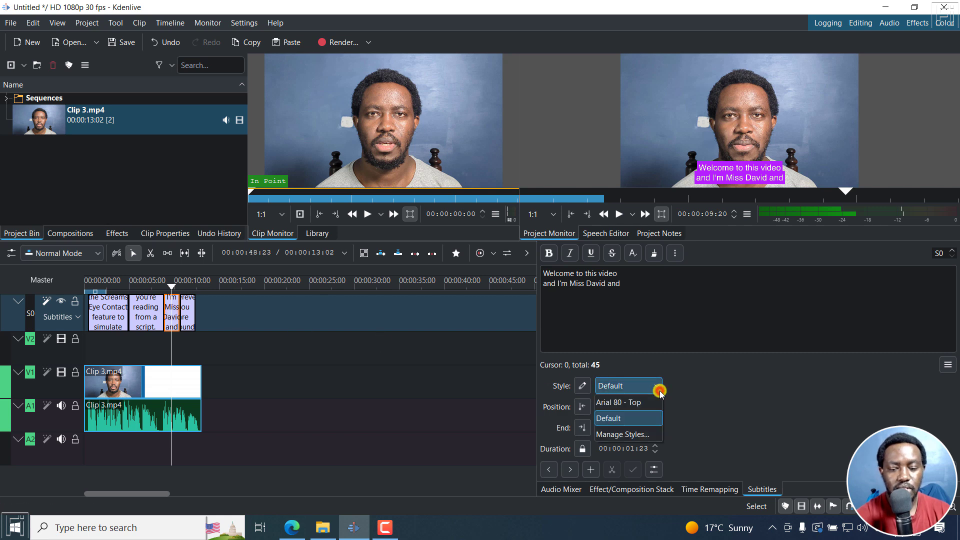
{"action": "left_click", "coordinate": [624, 403]}
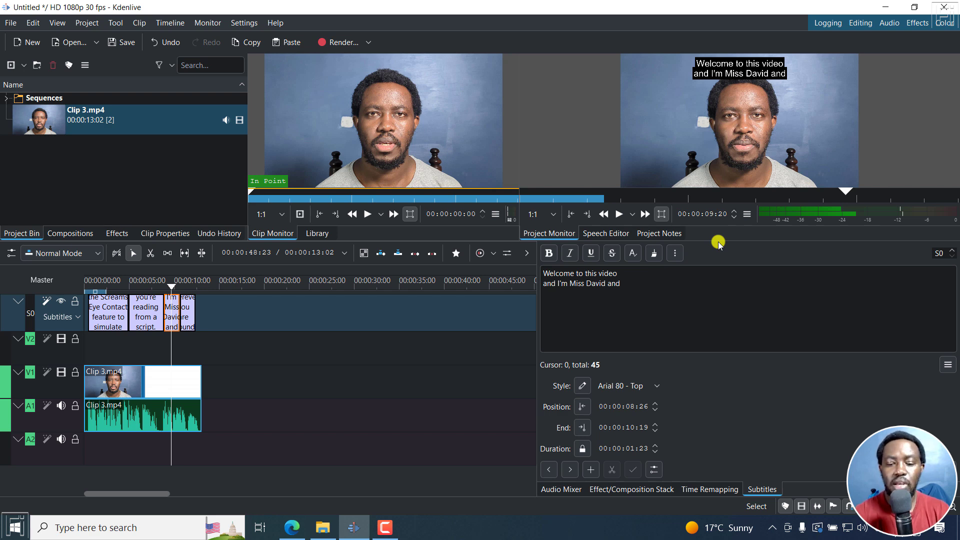
Open the subtitle's Arial 80 - Top style editor with its live preview shown.
{"action": "left_click", "coordinate": [590, 386]}
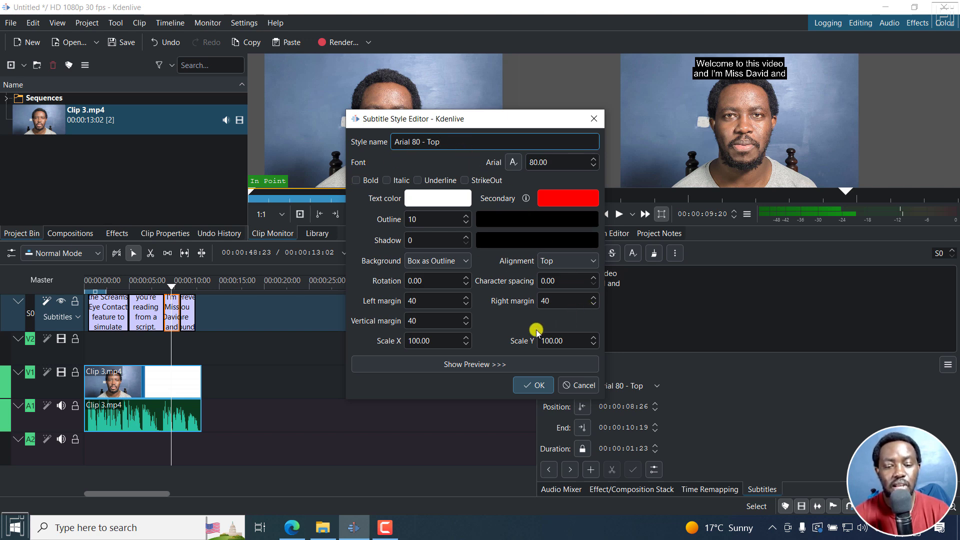
{"action": "left_click", "coordinate": [484, 364]}
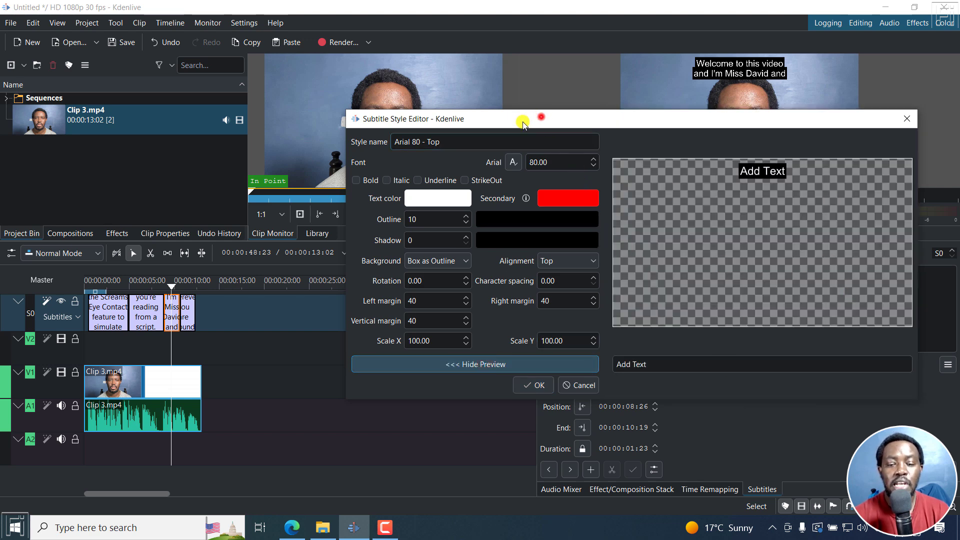
{"action": "left_click_drag", "start_coordinate": [541, 118], "coordinate": [321, 135]}
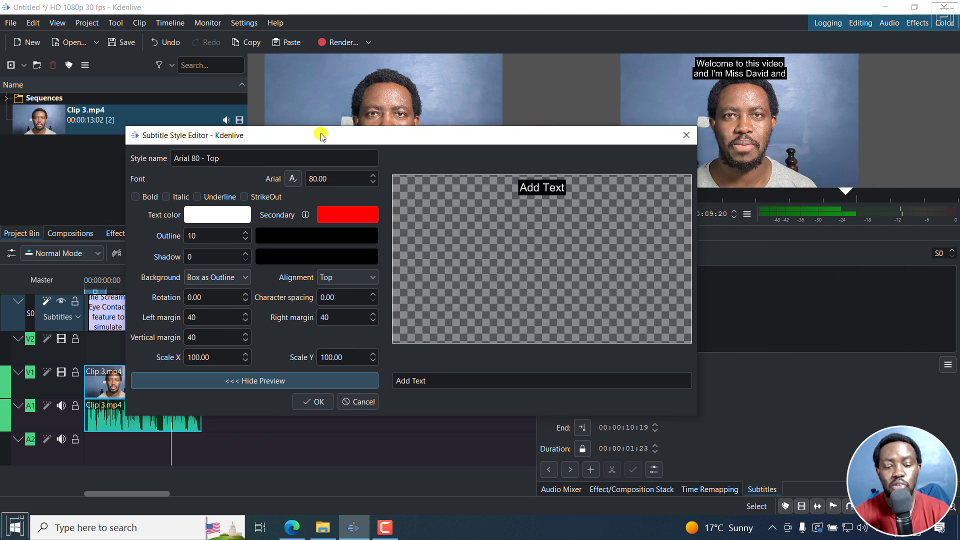
{"action": "left_click", "coordinate": [262, 381]}
{"action": "left_click", "coordinate": [263, 382]}
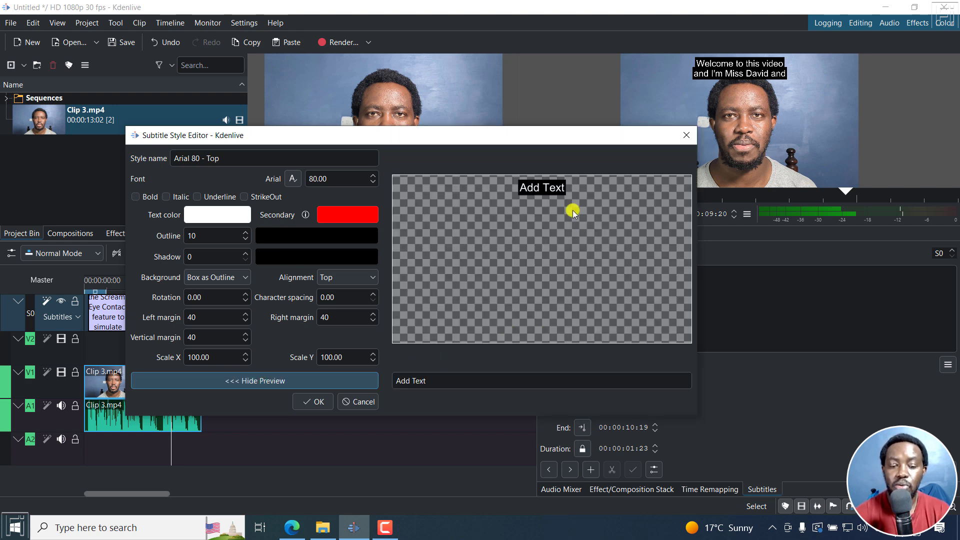
Replace the preview's placeholder with 'This is what my subtitles look like.'.
{"action": "left_click_drag", "start_coordinate": [439, 382], "coordinate": [380, 387]}
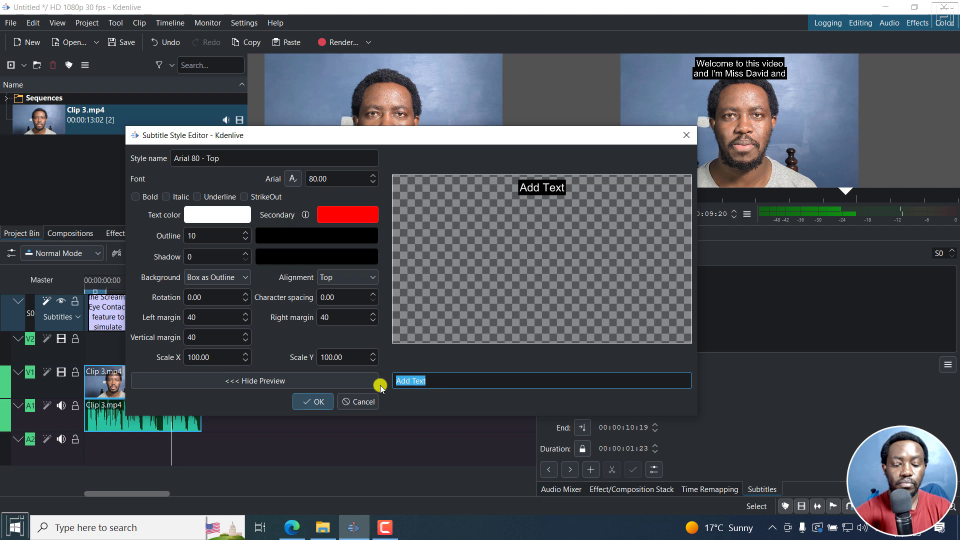
{"action": "type", "text": "THis is"}
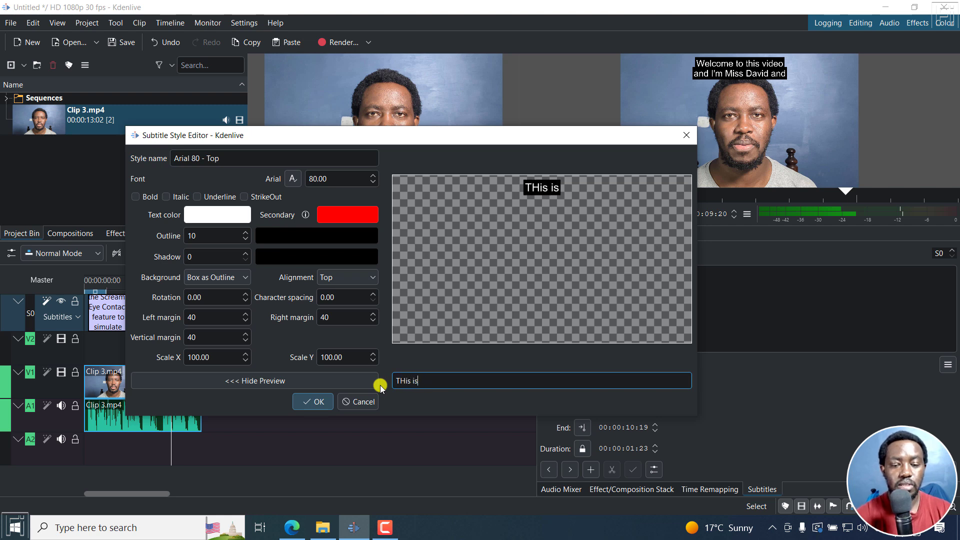
{"action": "key", "text": "BackSpace"}
{"action": "key", "text": "BackSpace"}
{"action": "key", "text": "BackSpace"}
{"action": "key", "text": "BackSpace"}
{"action": "key", "text": "BackSpace"}
{"action": "key", "text": "BackSpace"}
{"action": "type", "text": "his i"}
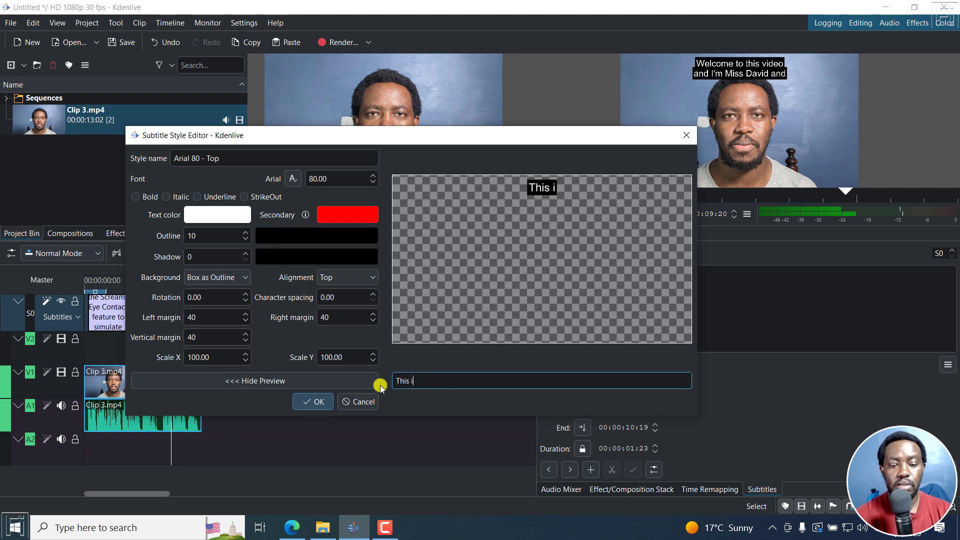
{"action": "type", "text": "s what my su"}
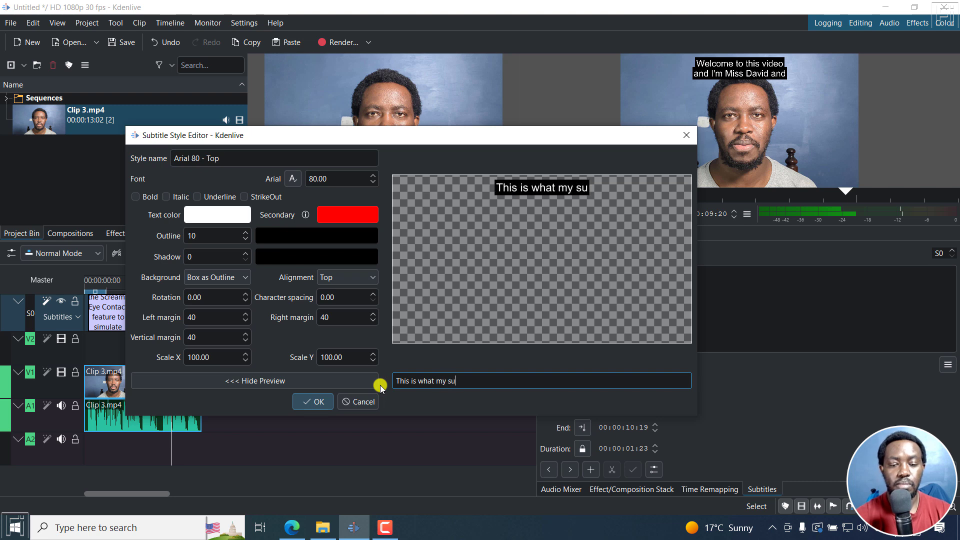
{"action": "type", "text": "btitles look like."}
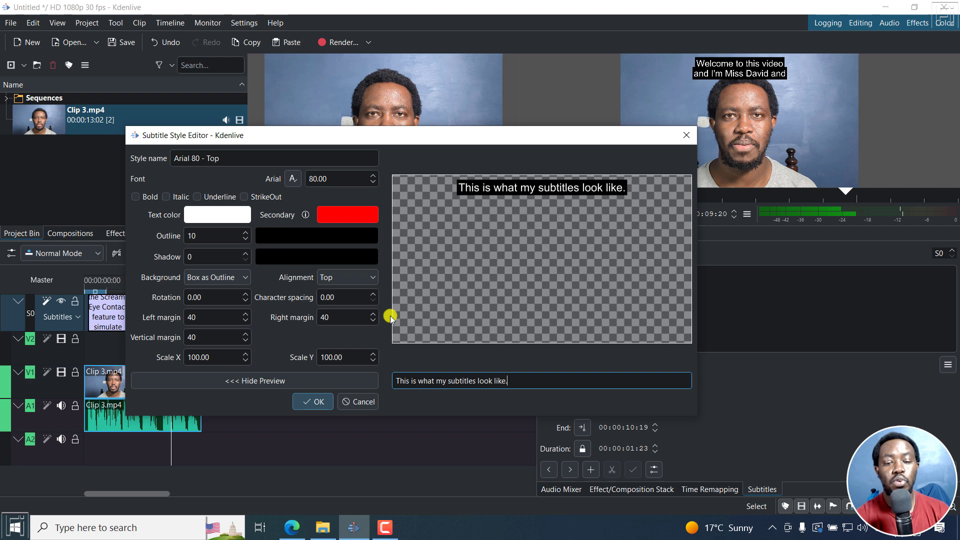
{"action": "left_click_drag", "start_coordinate": [450, 135], "coordinate": [504, 115]}
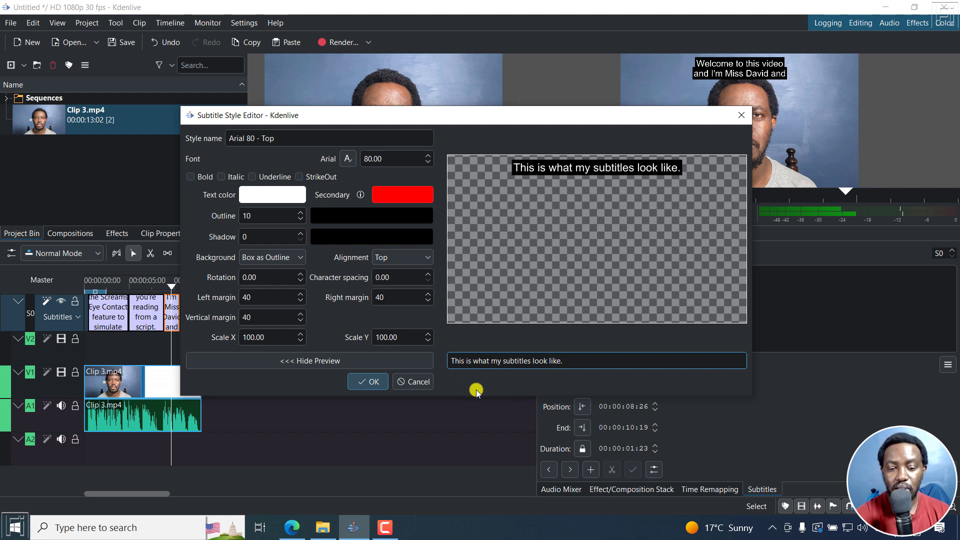
{"action": "left_click", "coordinate": [627, 115]}
Close the style editor and check the styles of the first two subtitle blocks.
{"action": "left_click", "coordinate": [740, 116]}
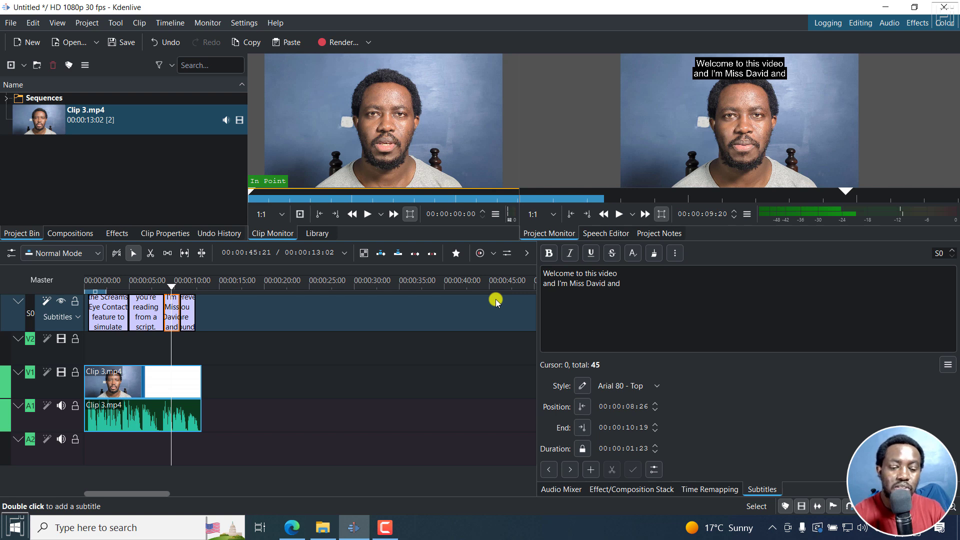
{"action": "left_click", "coordinate": [146, 283]}
{"action": "left_click", "coordinate": [144, 315]}
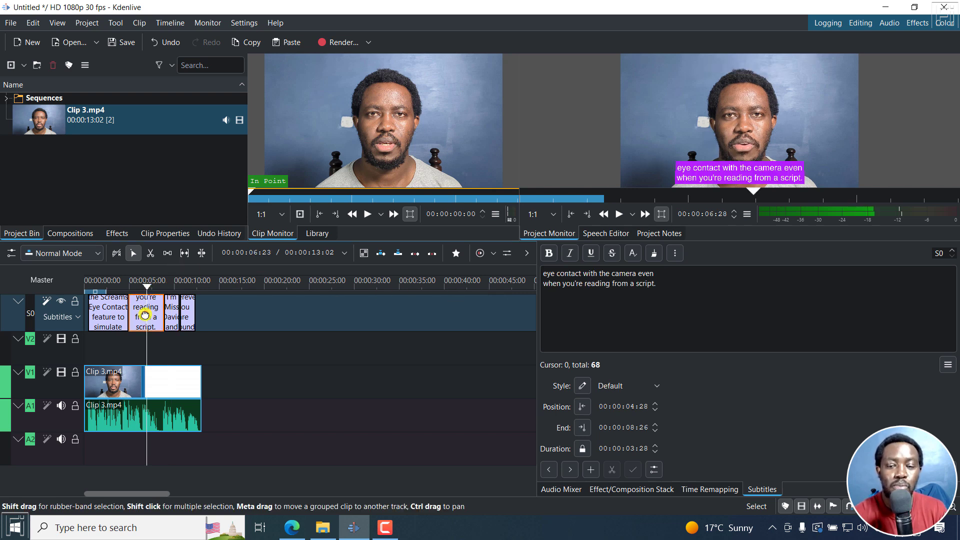
{"action": "left_click", "coordinate": [112, 282]}
{"action": "left_click", "coordinate": [111, 314]}
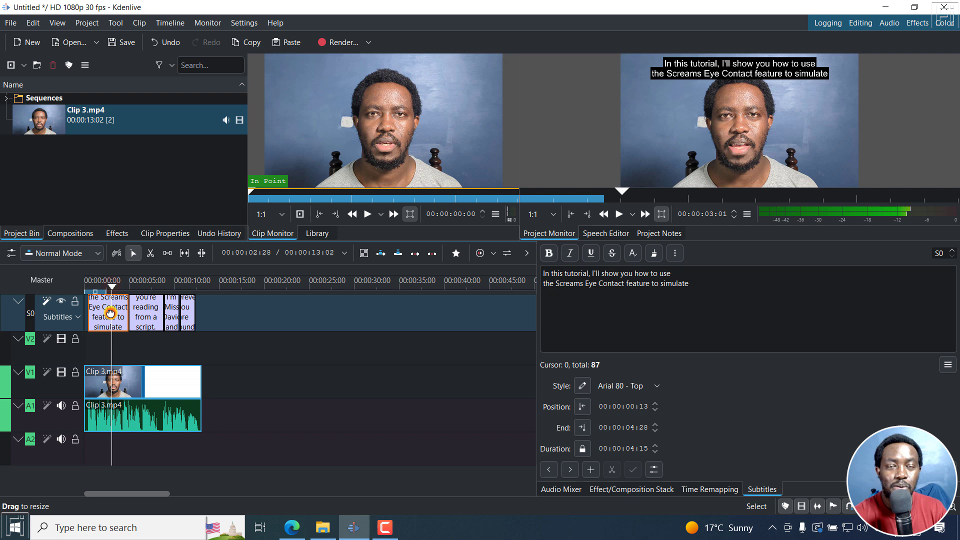